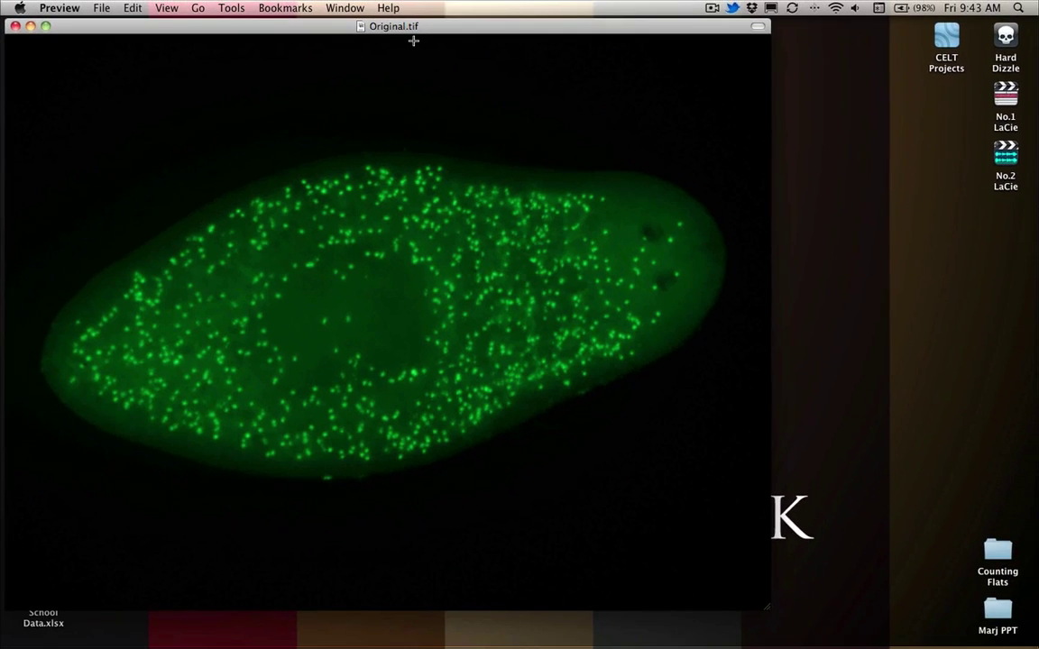
- Quit Preview to close Original.tif and reveal the desktop
key(cmd+q)
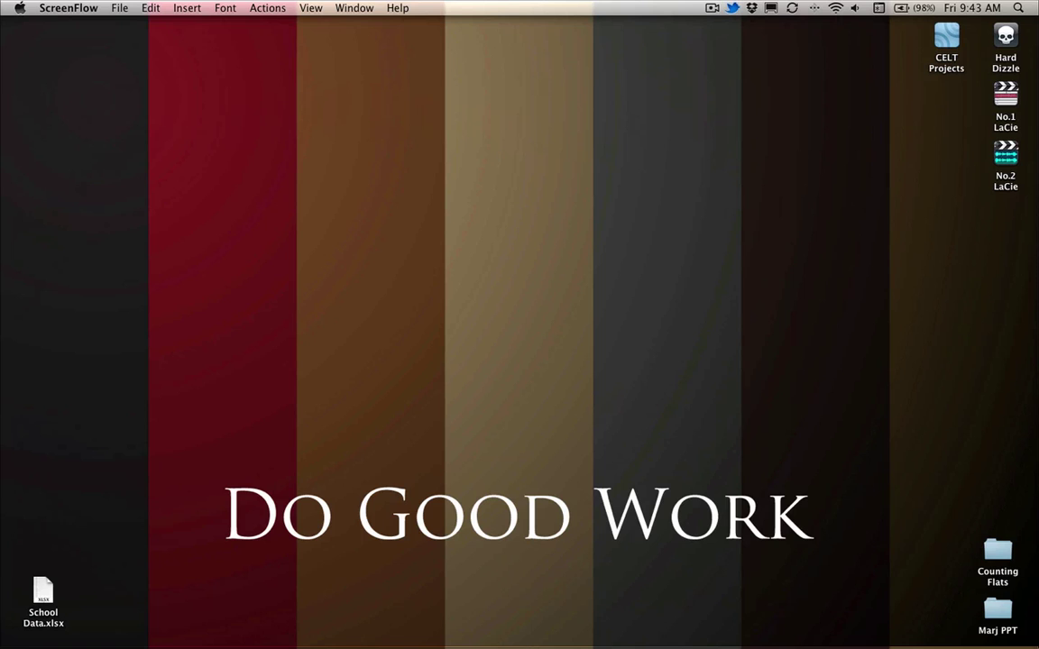
- Switch to Chrome and search Google for 'ITCN Image J plugin' in a new tab
key(super+Tab)
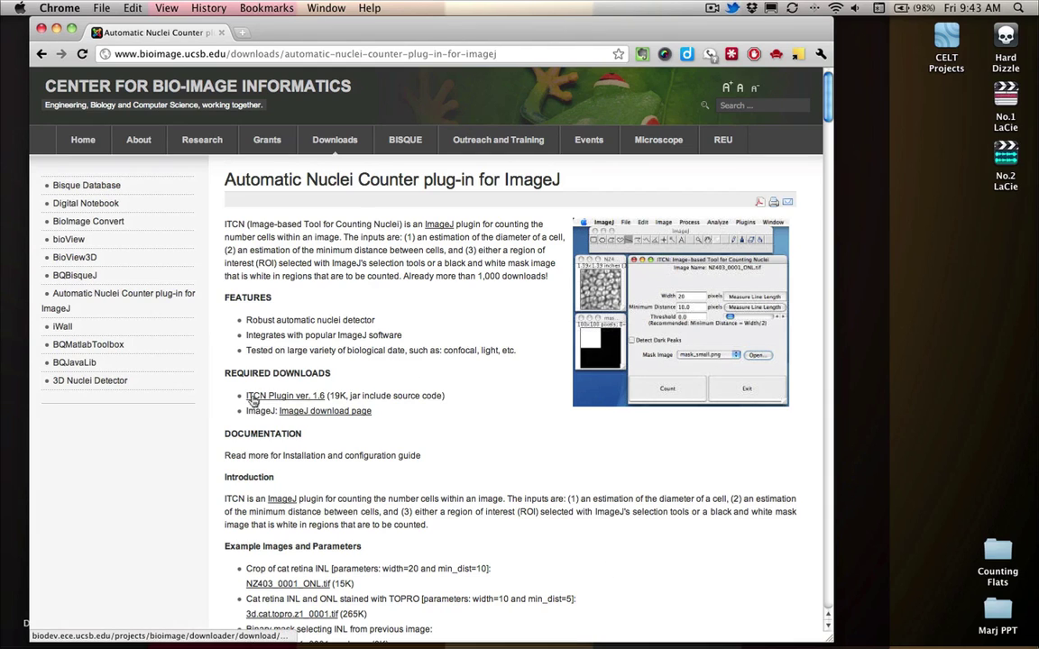
drag(239, 398, 295, 398)
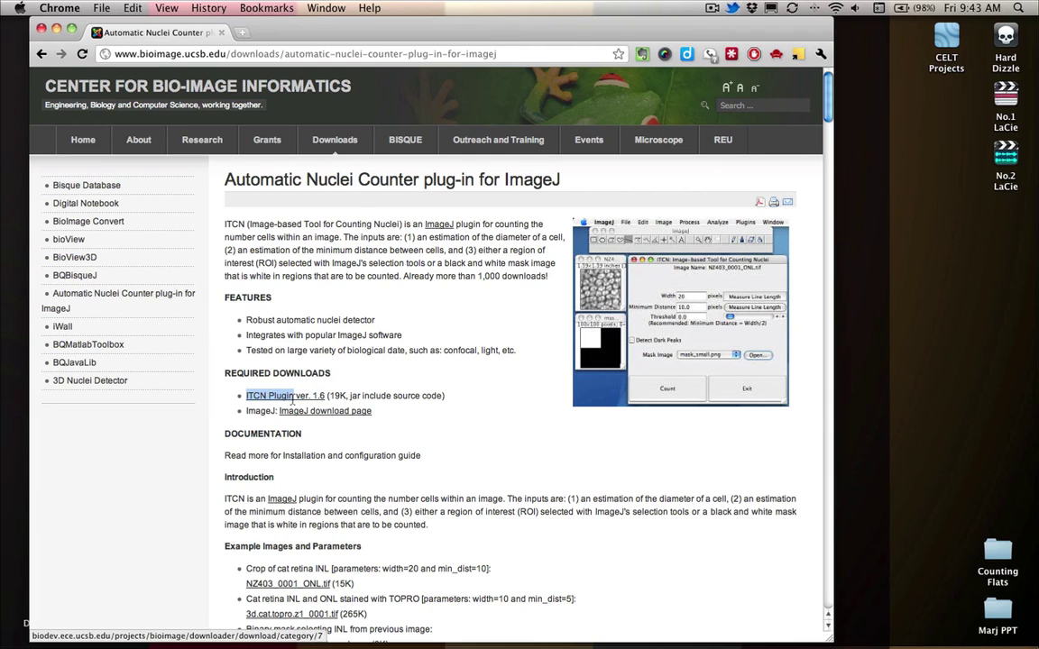
key(super+t)
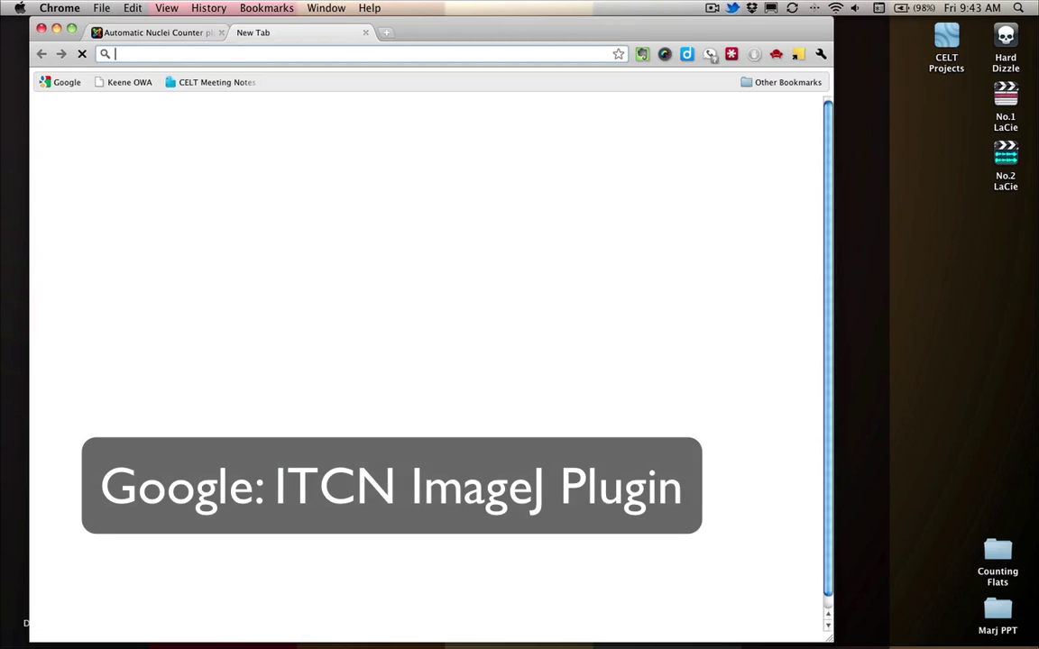
text(ITCN)
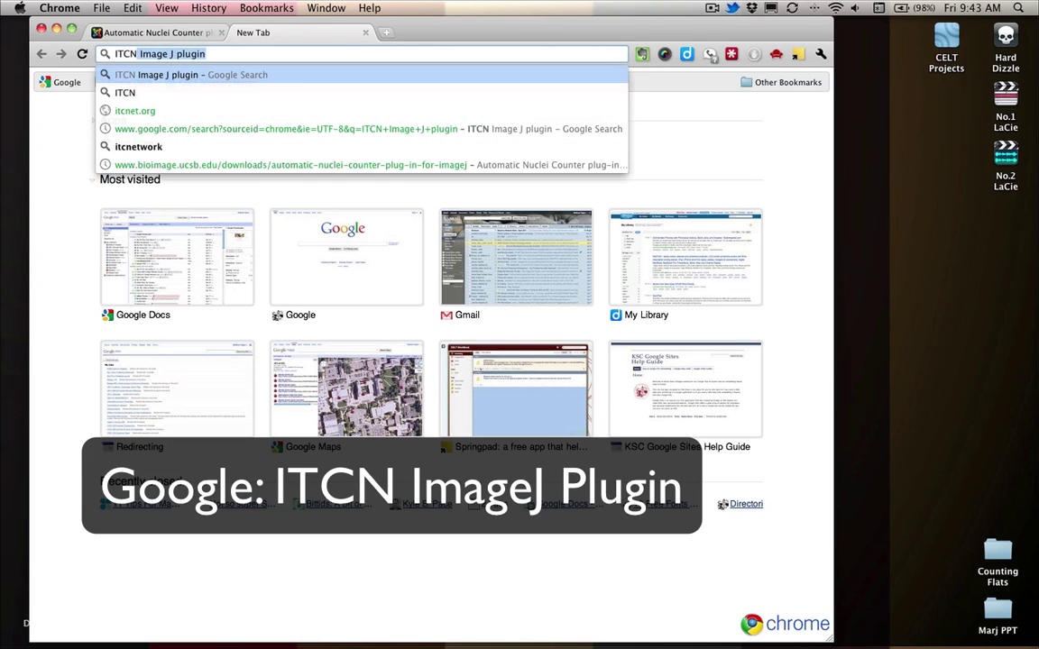
key(Right)
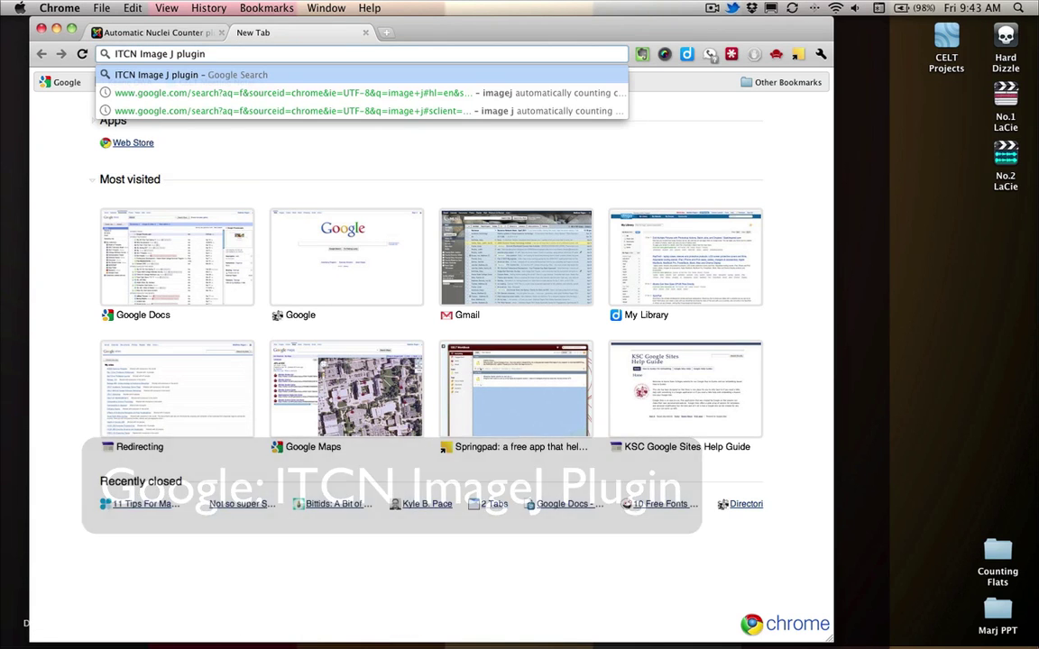
key(Return)
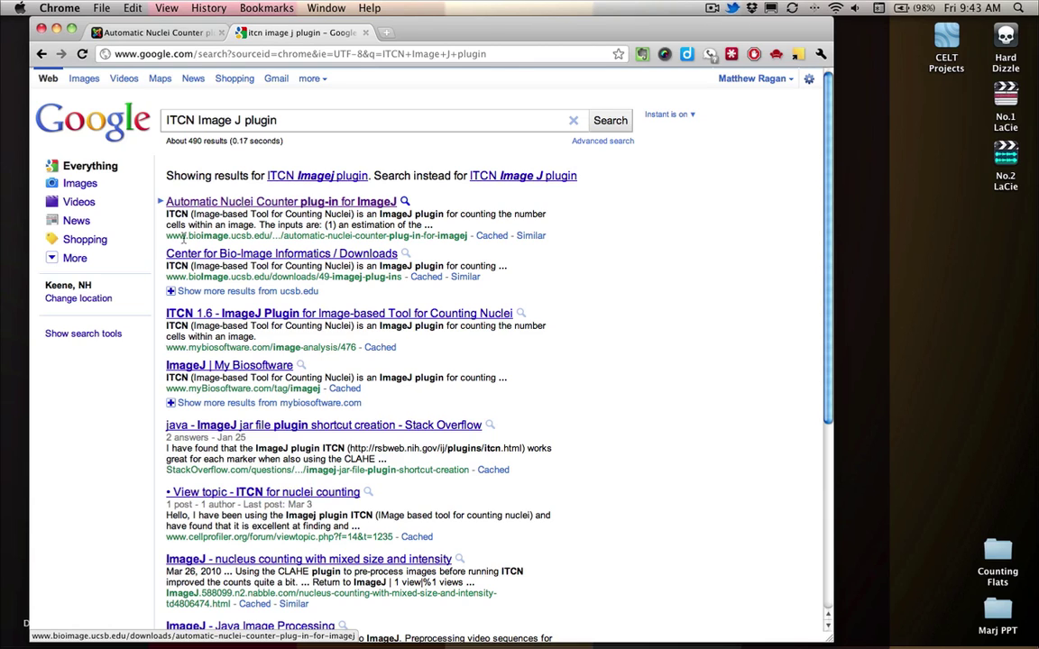
- Download ICTN_1_6_.jar (ITCN Plugin ver. 1.6) from the Automatic Nuclei Counter page, keeping it despite the warning
click(227, 203)
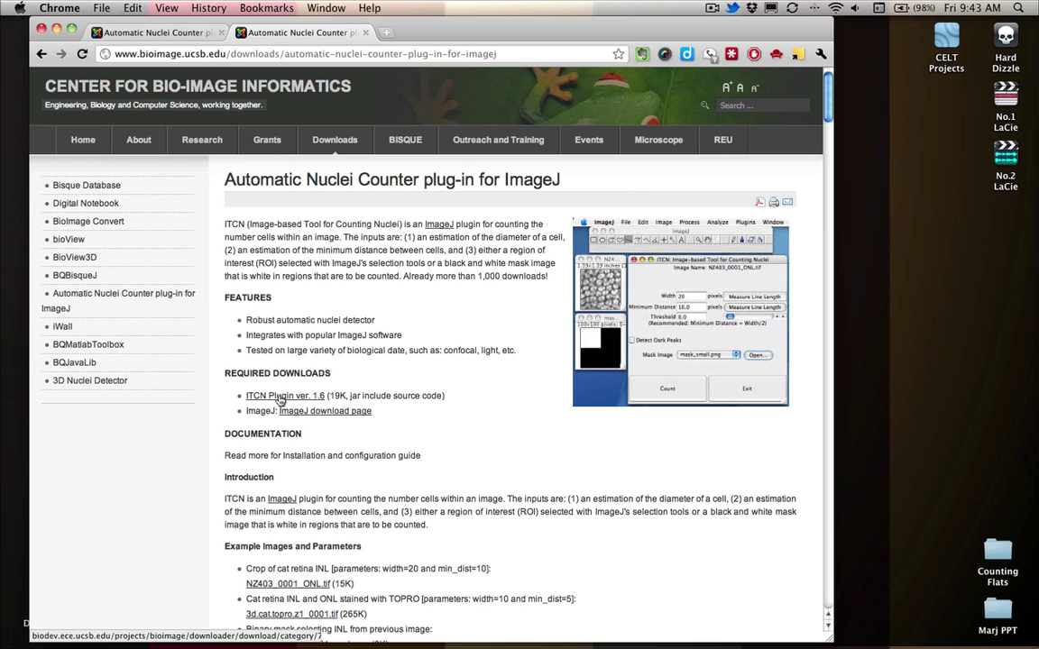
click(281, 400)
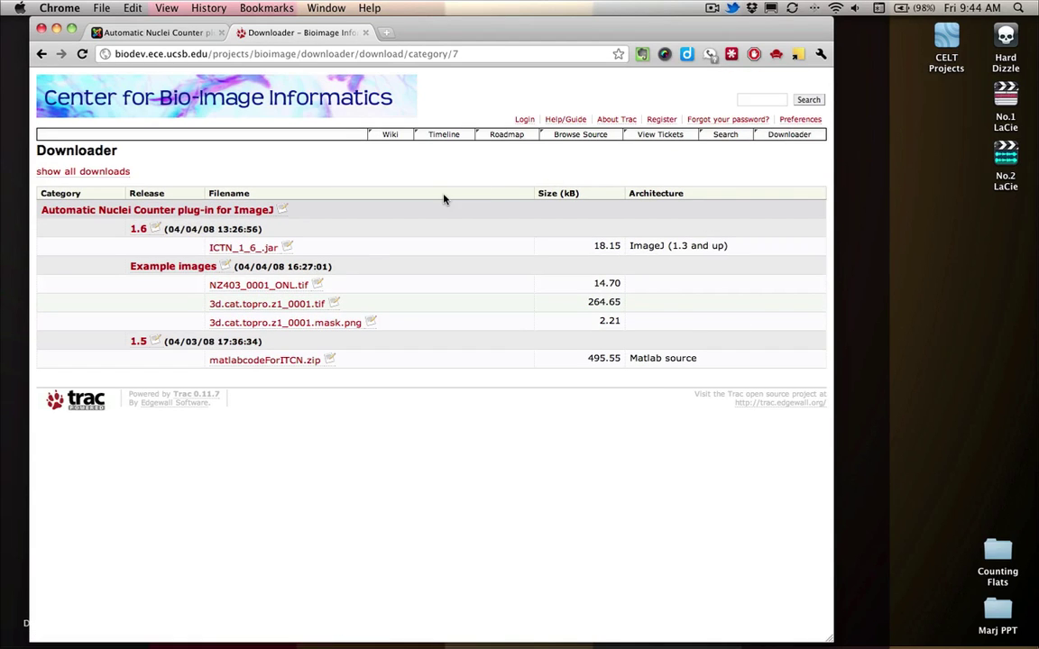
click(254, 249)
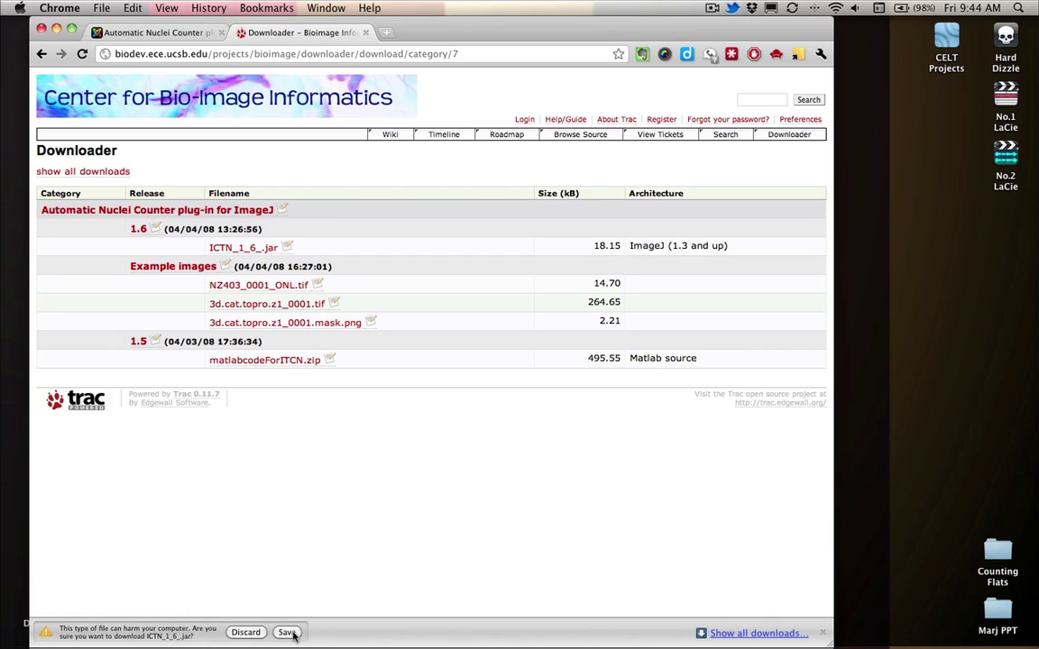
click(302, 634)
mouse_move(18, 496)
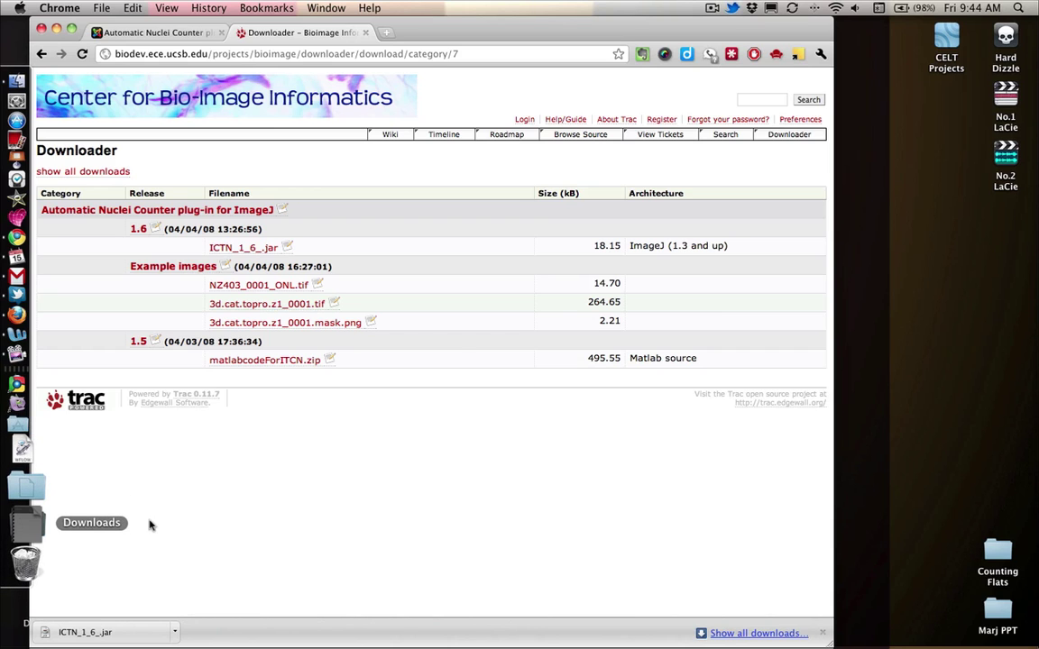
click(22, 524)
click(380, 560)
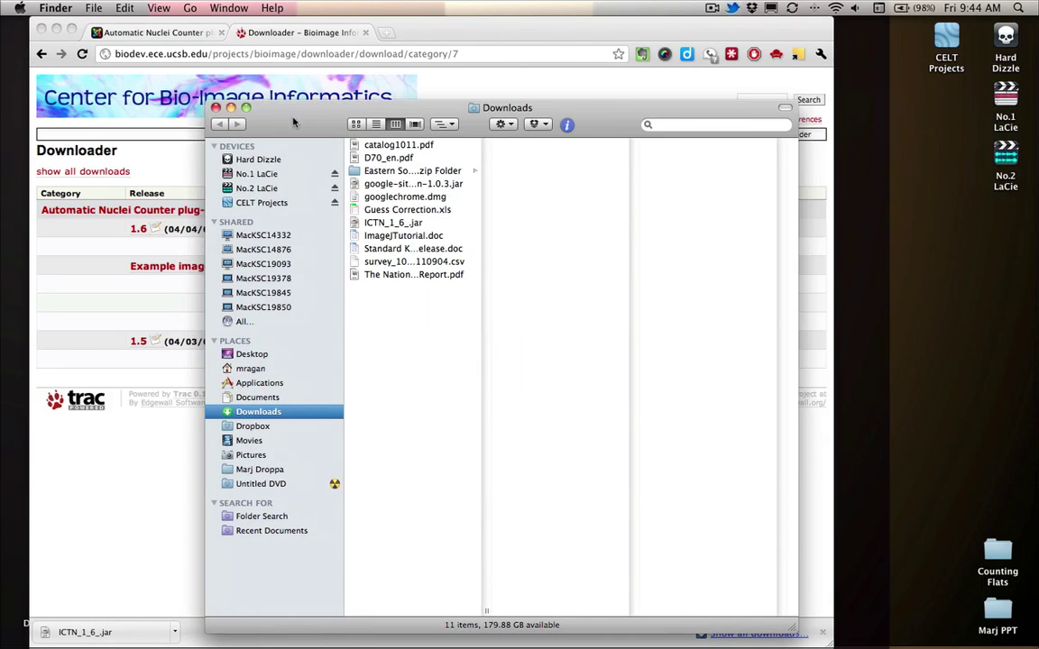
click(376, 125)
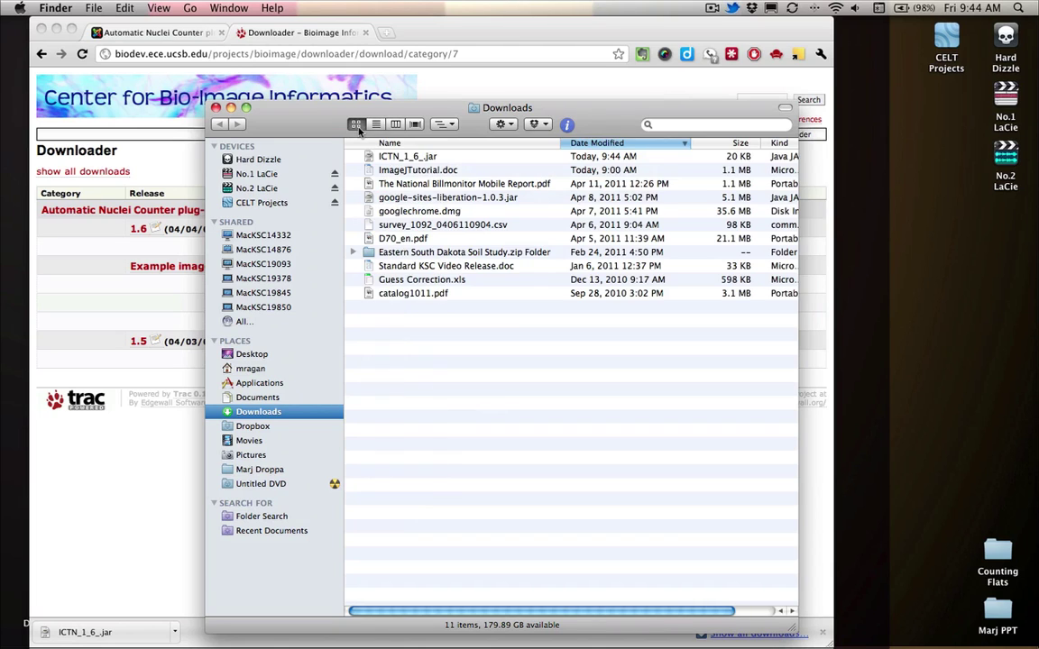
click(356, 124)
click(392, 171)
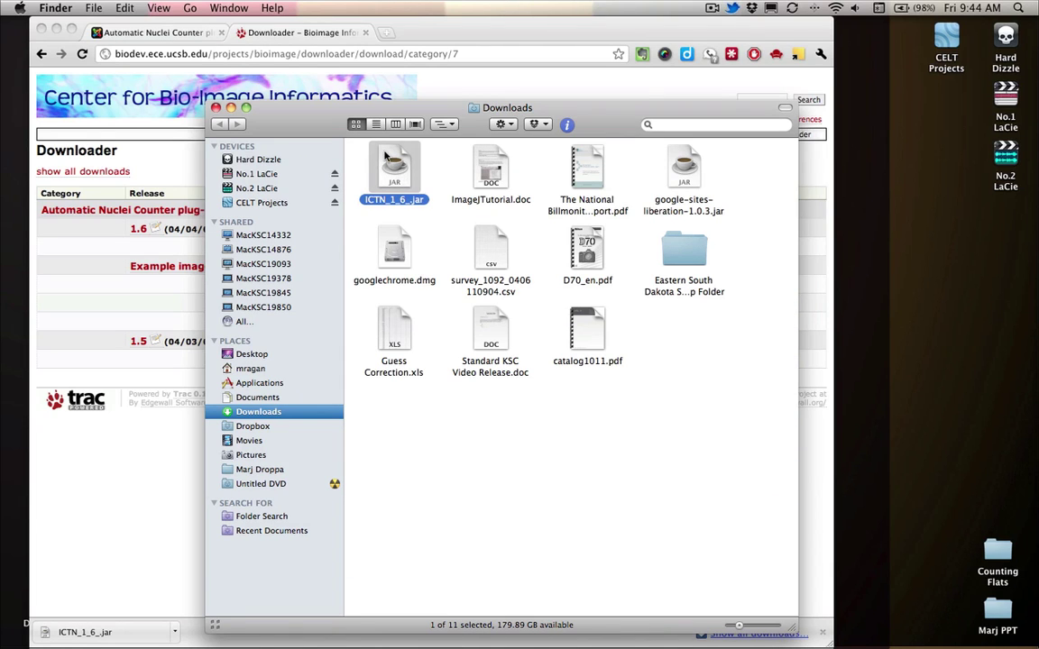
click(710, 55)
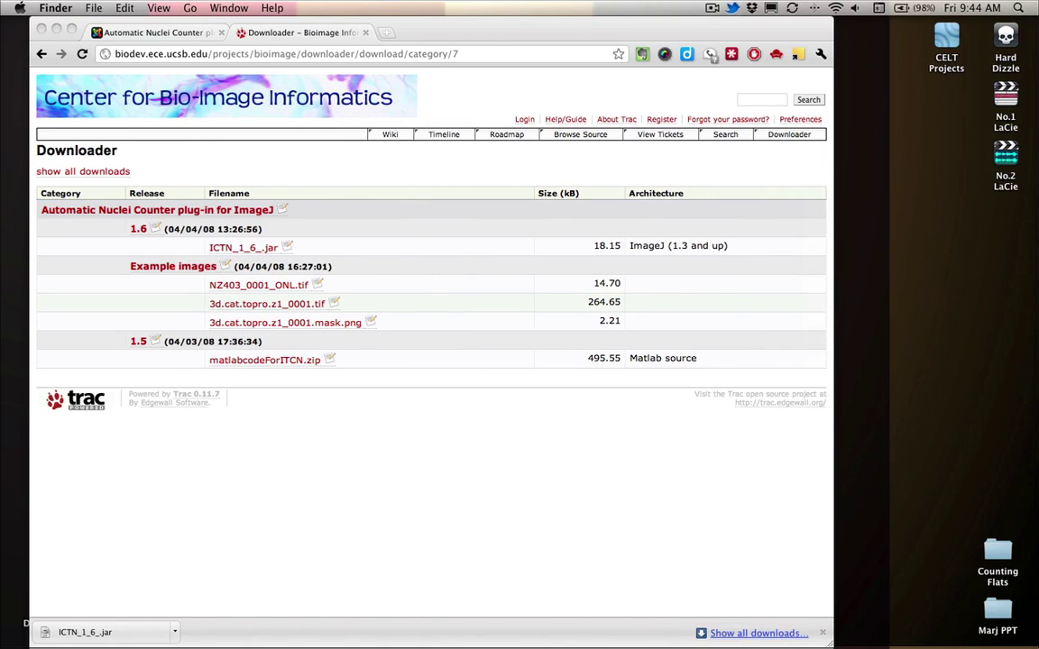
- In a new Finder window, open the ImageJ plugins folder inside Applications
key(super+n)
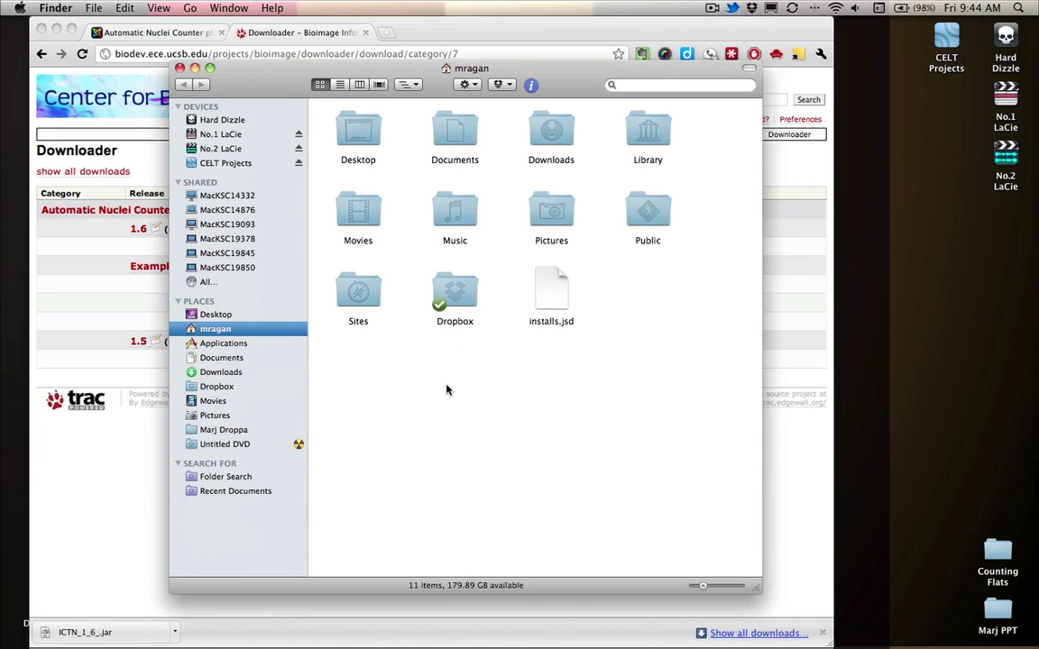
key(super+shift+a)
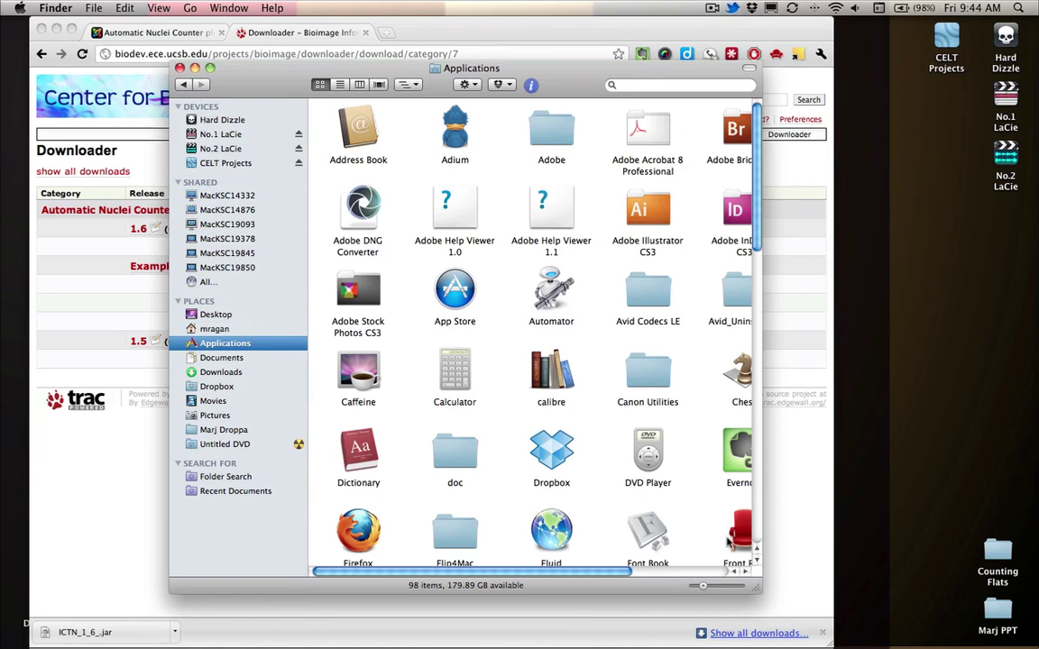
drag(753, 584, 862, 596)
text(onyx)
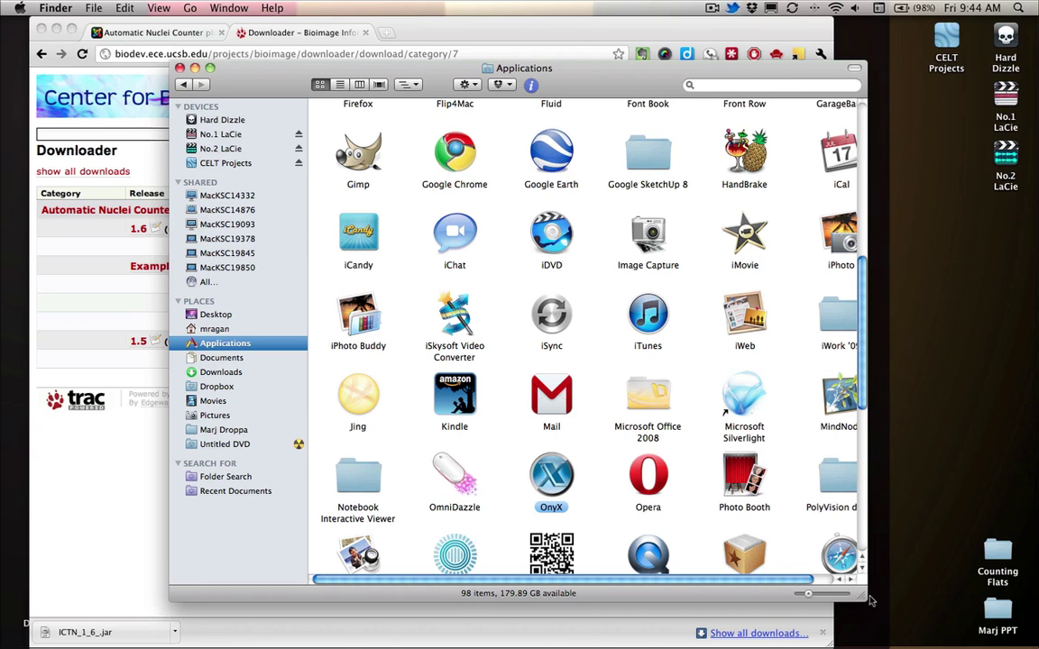
drag(861, 596, 948, 611)
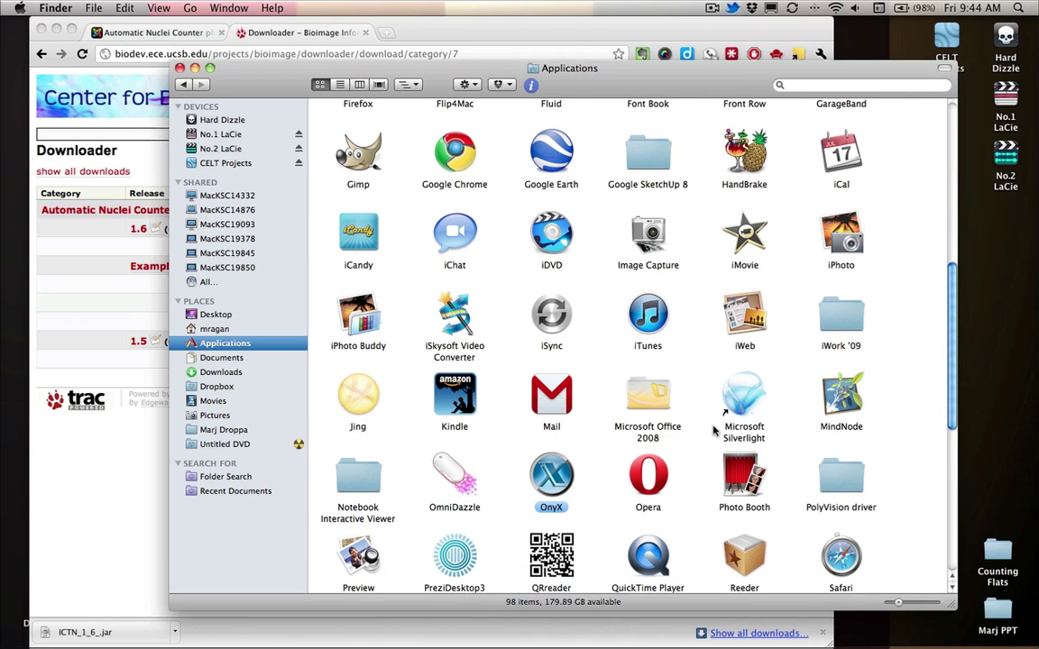
scroll(644, 388, down, 10)
scroll(709, 429, down, 2)
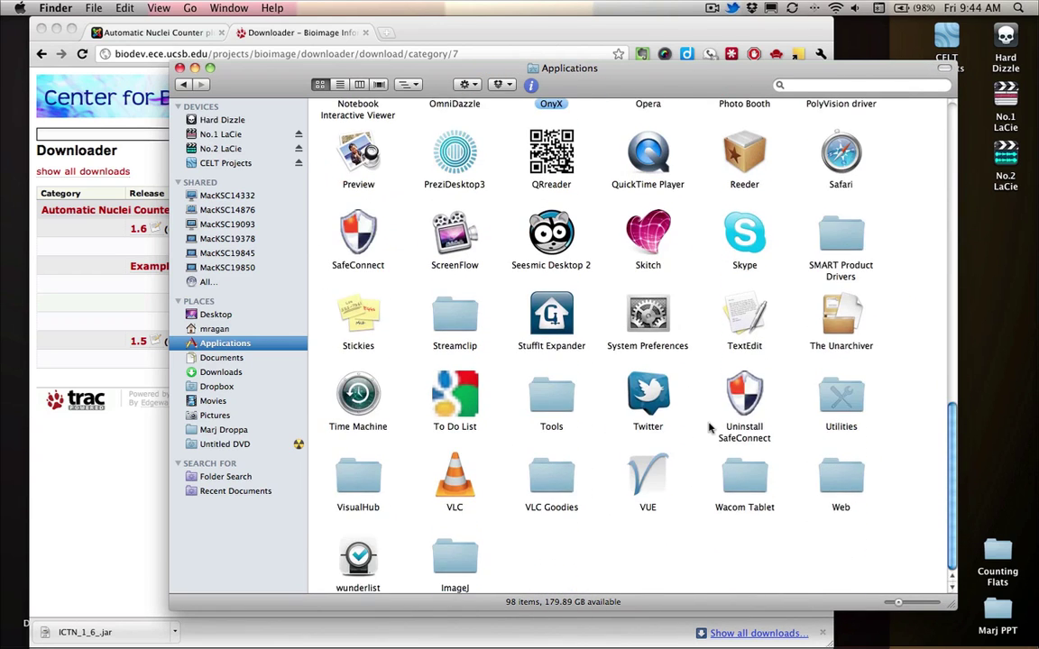
double_click(348, 552)
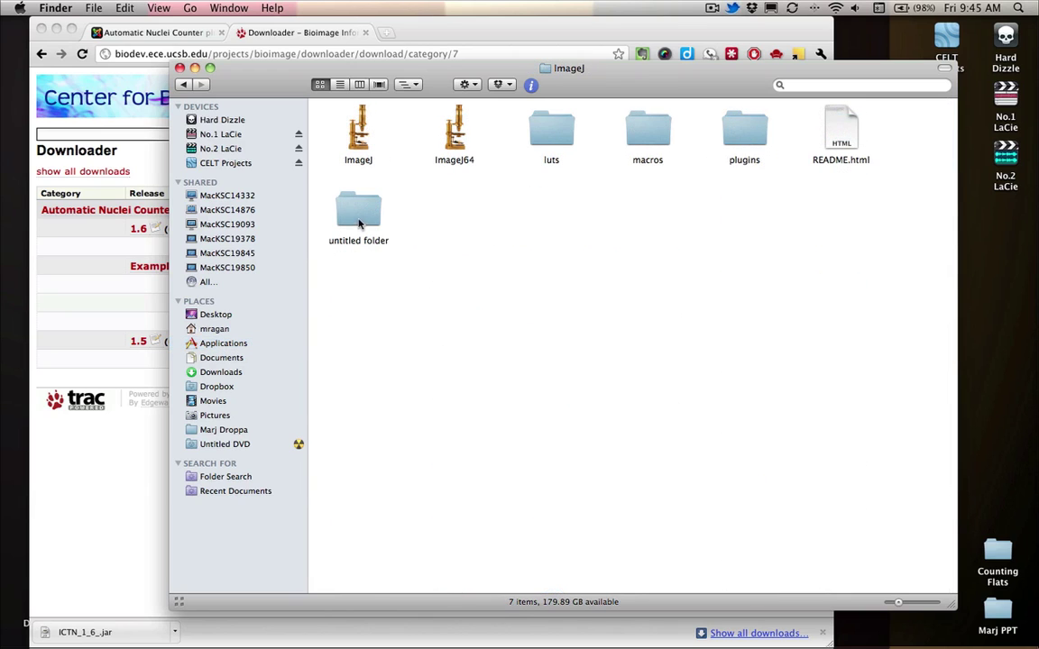
double_click(732, 122)
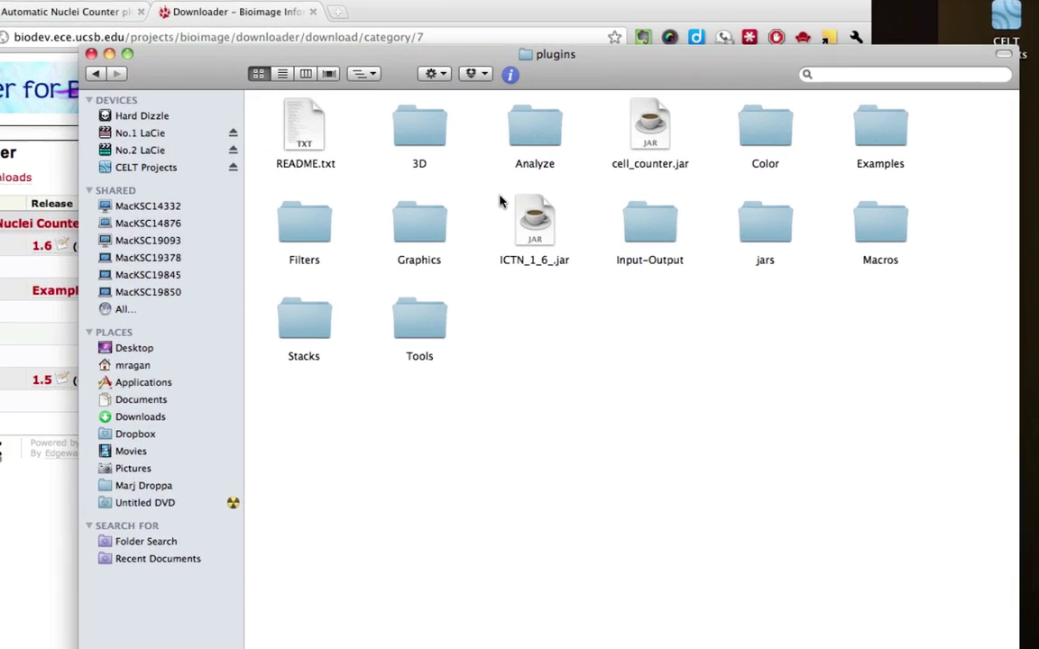
- Place ICTN_1_6_.jar in the plugins folder beside cell_counter.jar and close the folder window
drag(519, 185, 603, 288)
drag(587, 349, 553, 336)
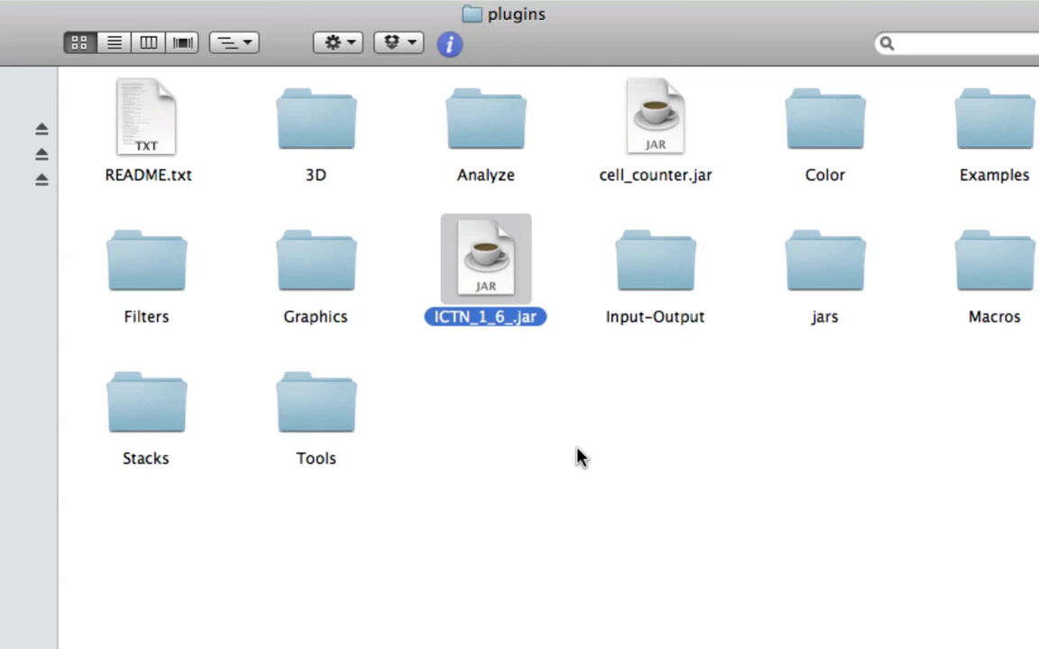
click(499, 433)
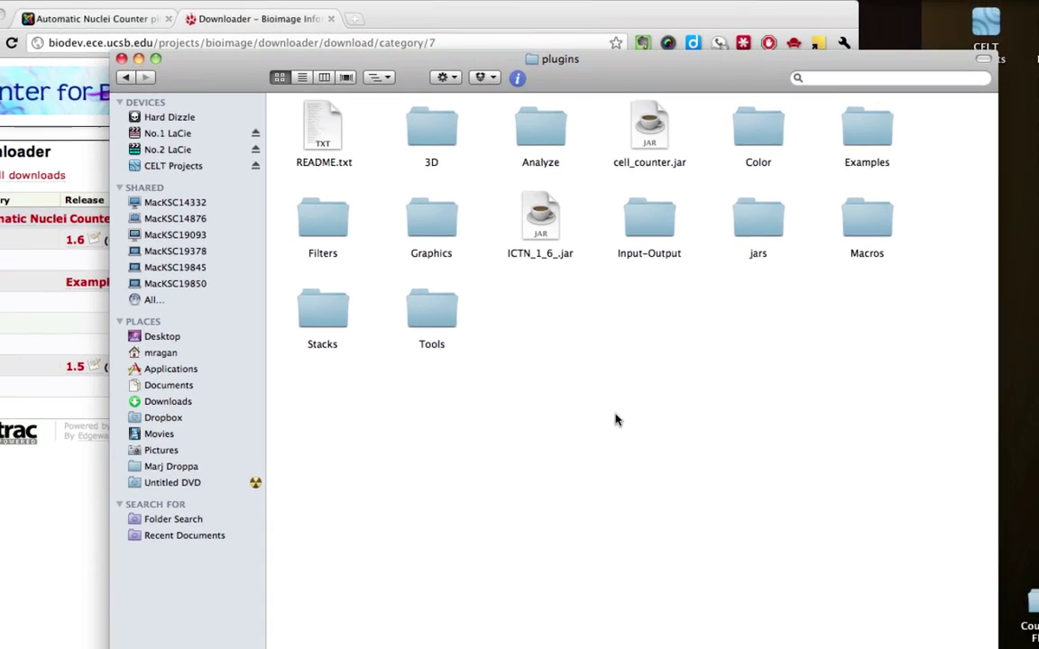
key(super+w)
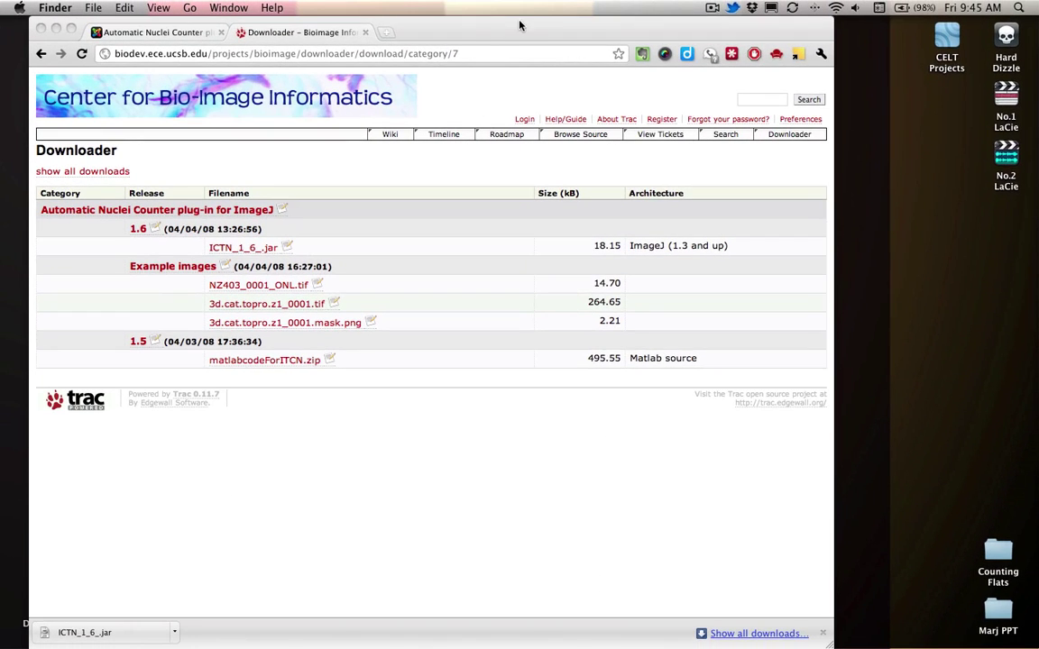
- Close the Downloader page and quit Chrome entirely
click(532, 29)
key(super+w)
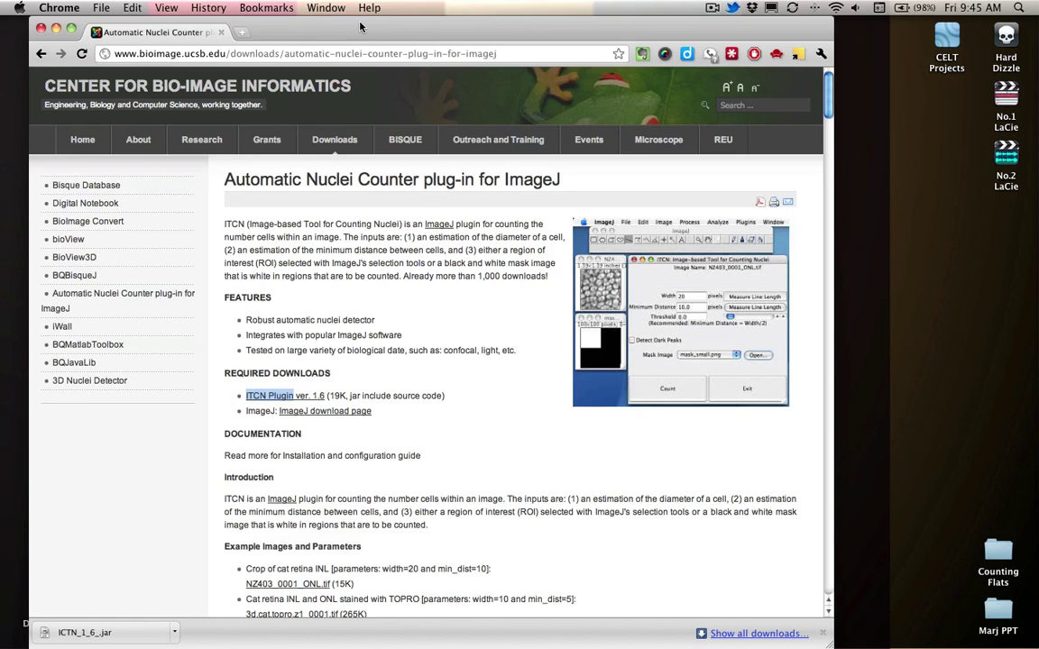
key(super+w)
key(super+q)
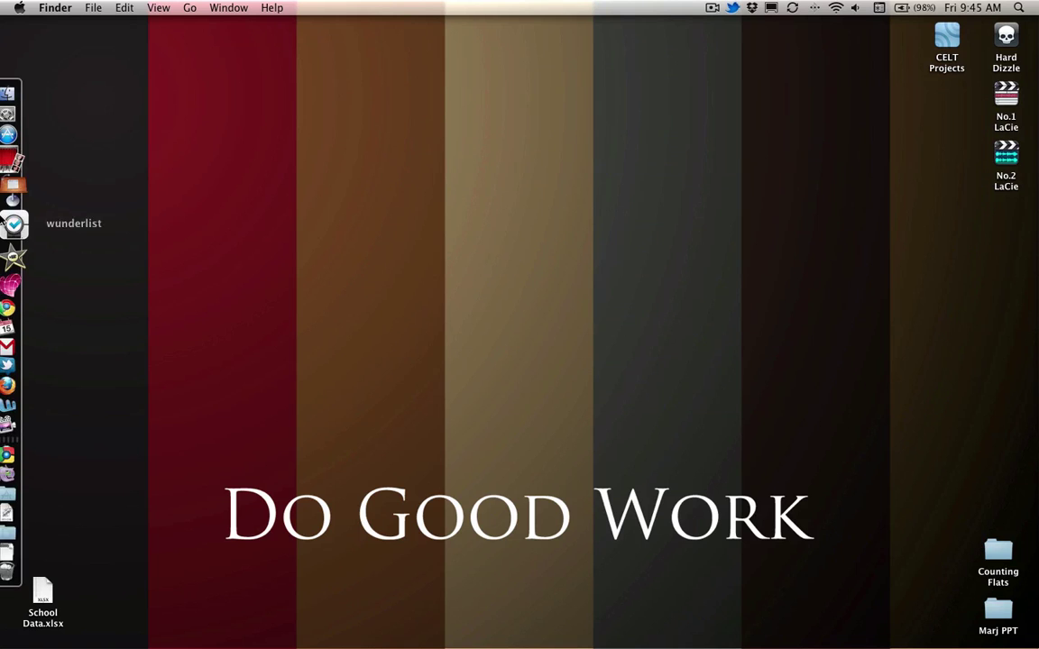
- Launch ImageJ through Spotlight by searching 'ima'
key(super+space)
text(ima)
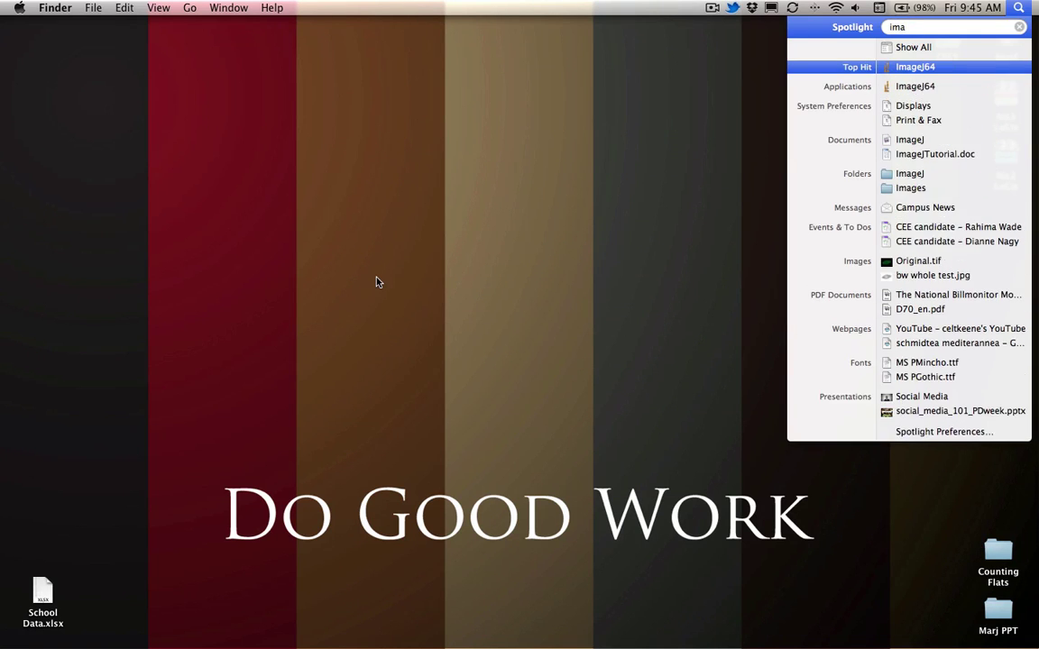
key(Return)
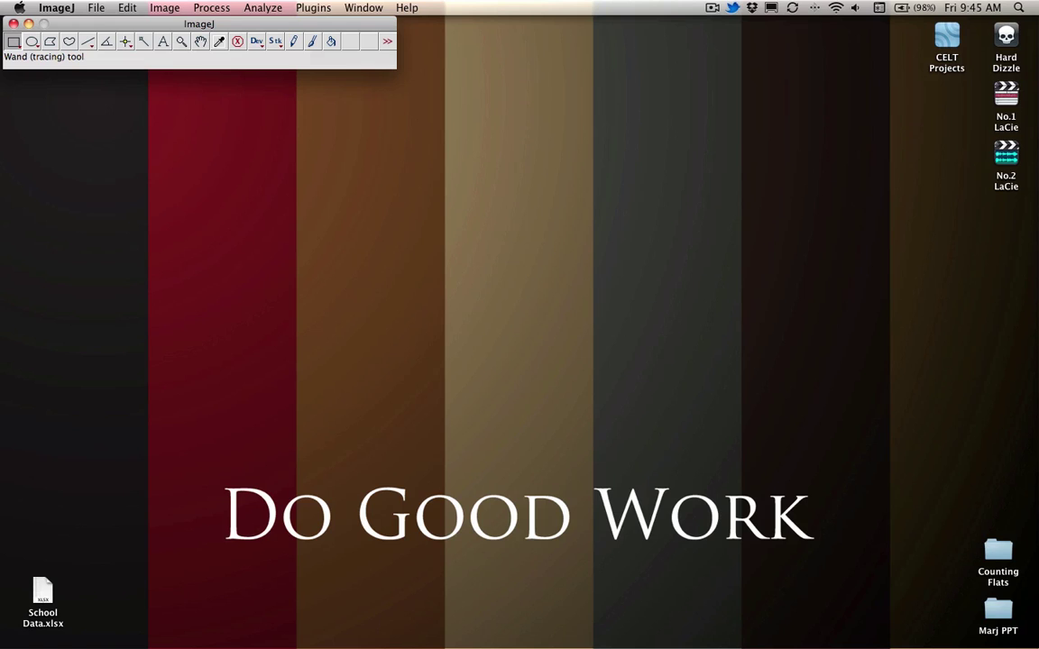
- Switch to ImageJ to begin opening Original.tif
key(super+Tab)
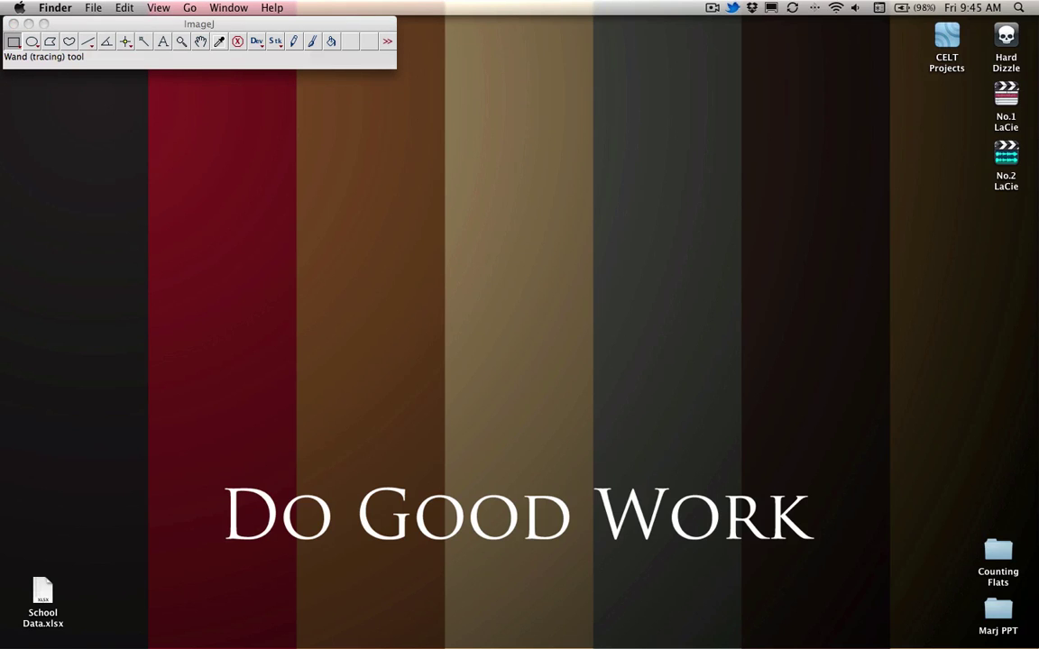
mouse_move(3, 261)
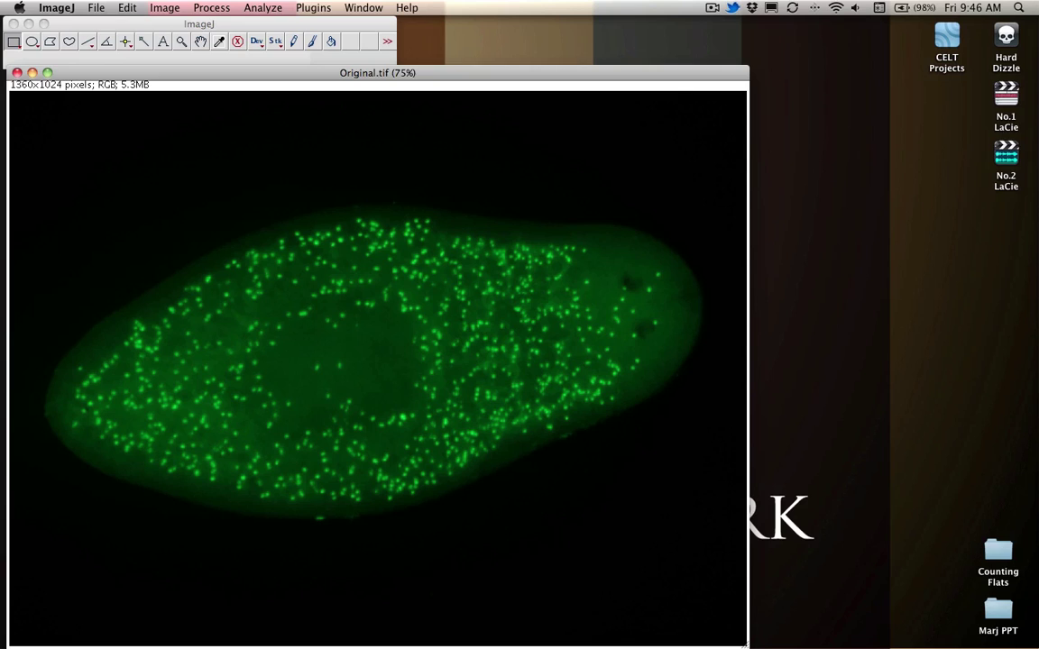
key(super+Tab)
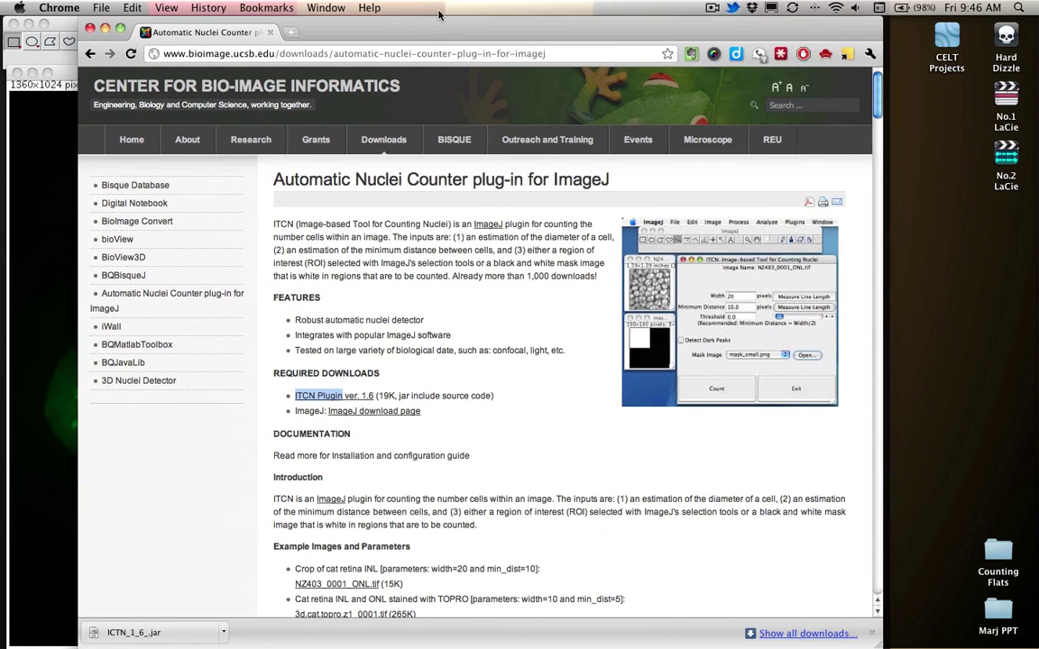
scroll(443, 342, down, 5)
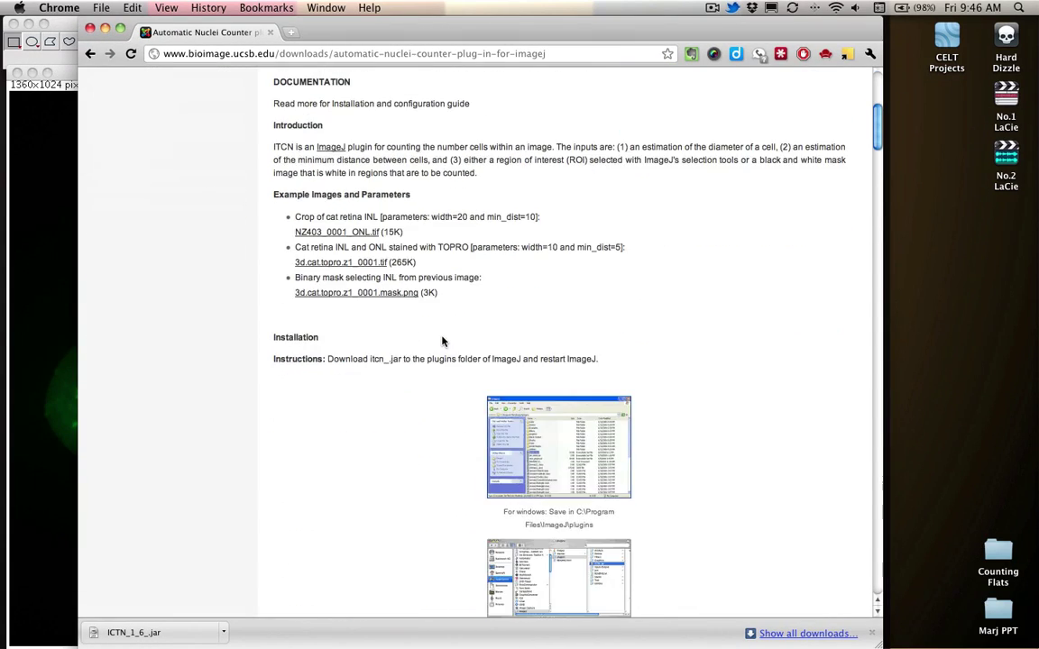
scroll(442, 341, down, 8)
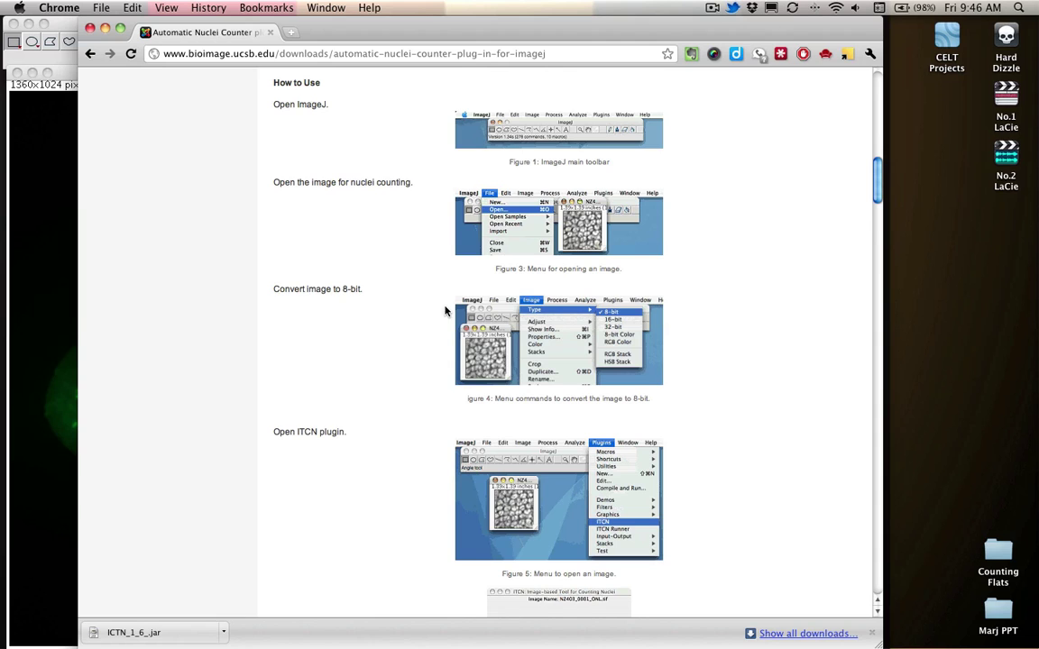
scroll(492, 332, down, 3)
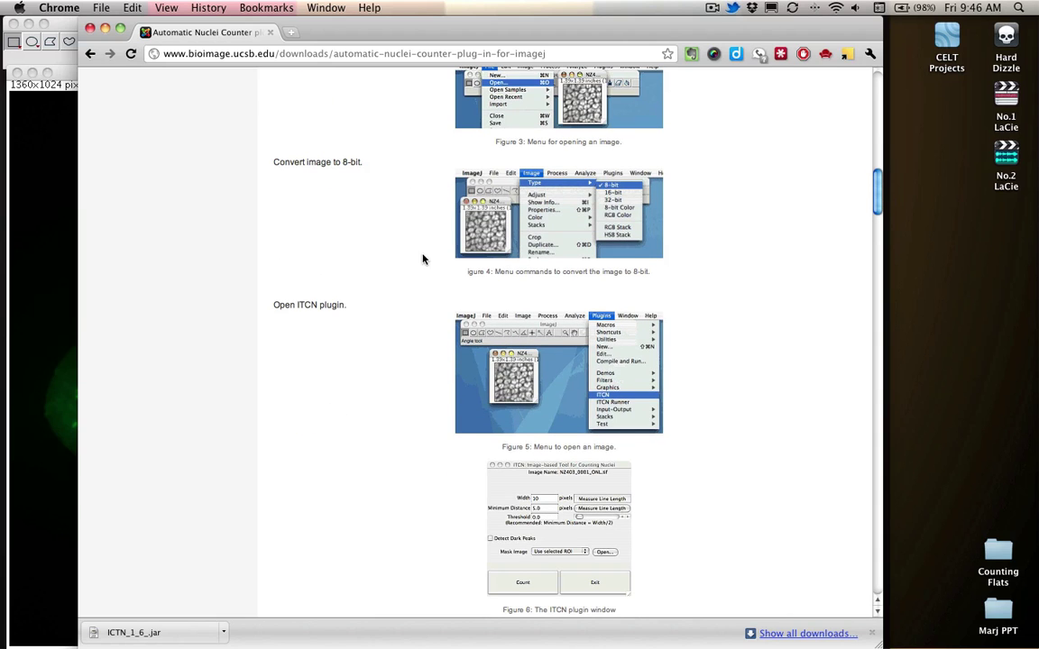
scroll(397, 296, down, 15)
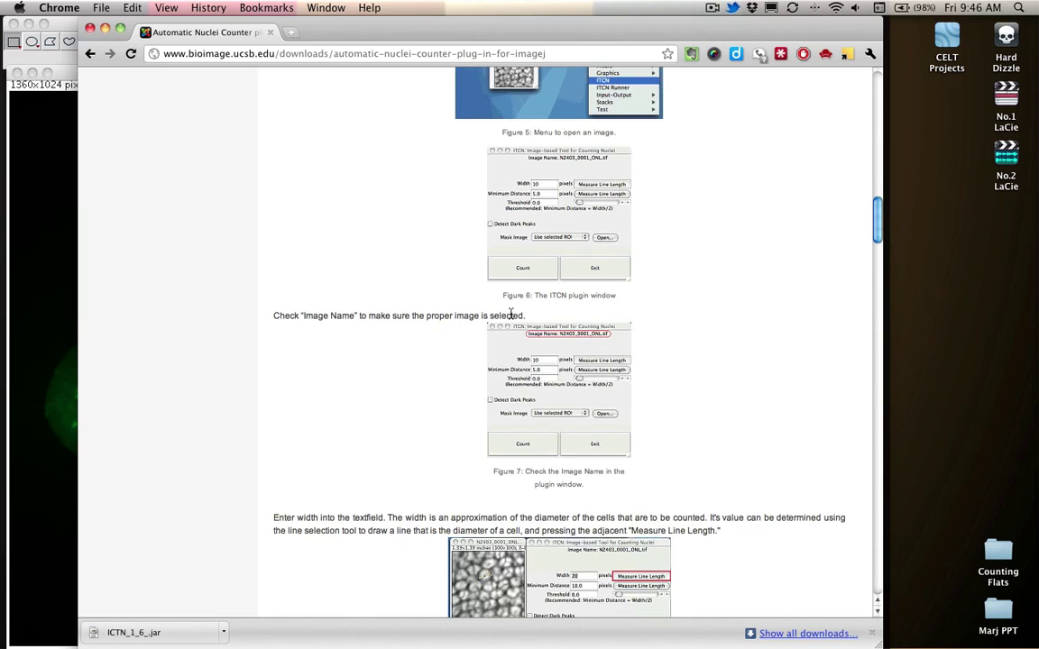
scroll(407, 394, down, 2)
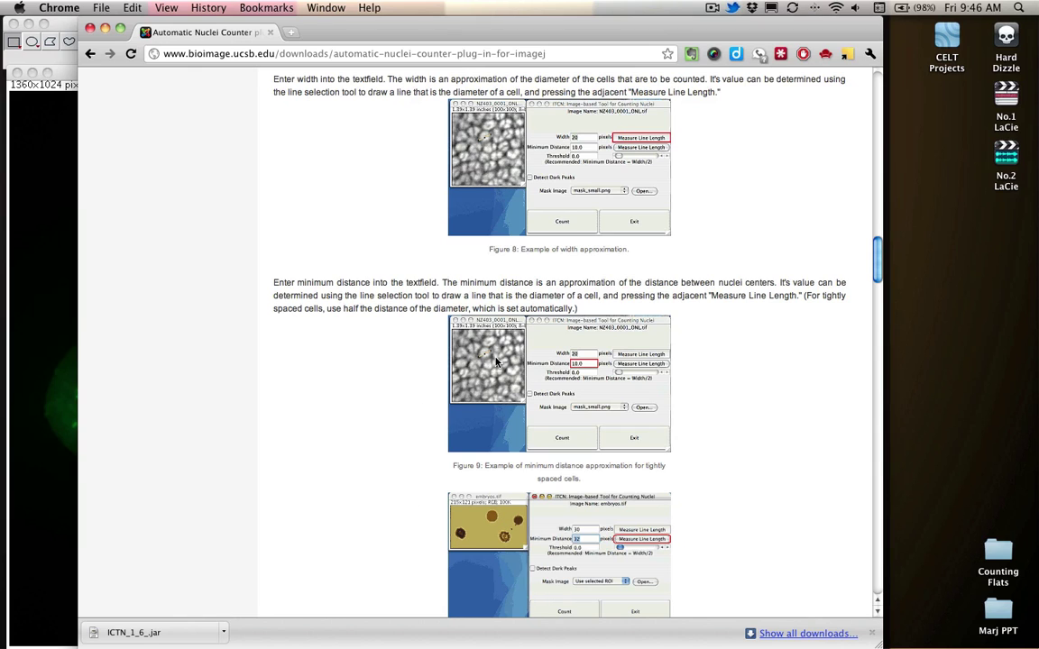
scroll(352, 413, down, 3)
scroll(356, 406, down, 2)
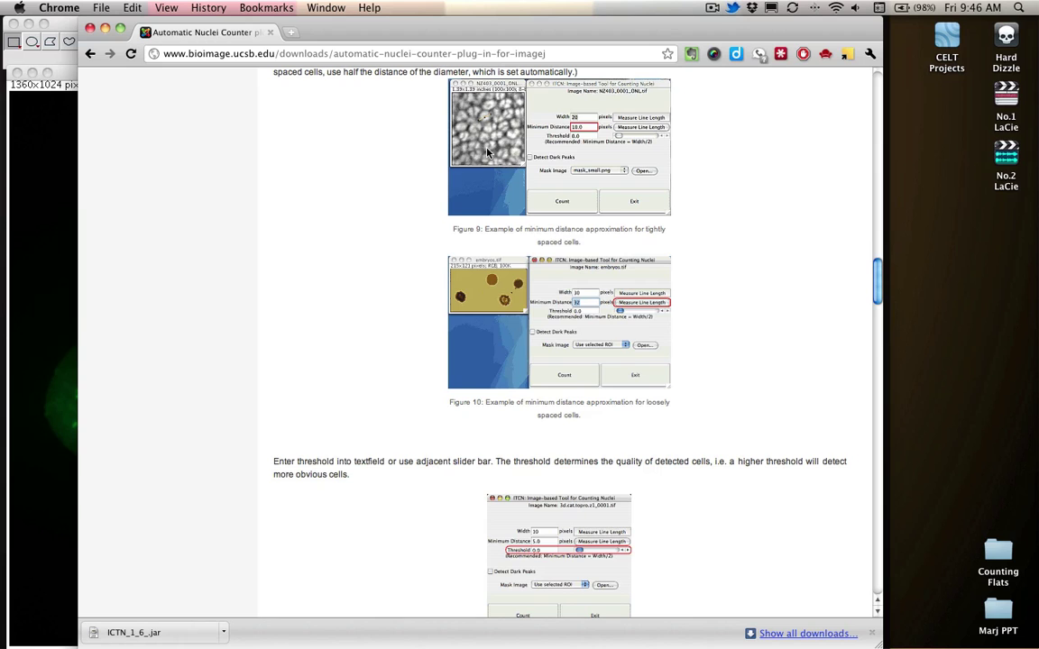
scroll(415, 287, down, 7)
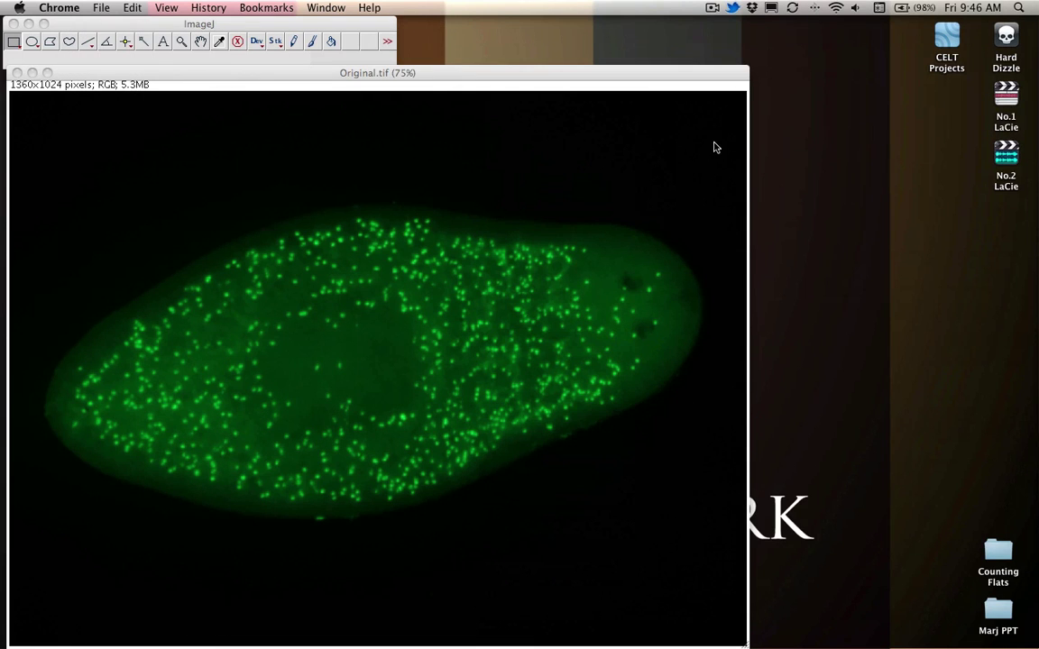
- Bring the Original.tif cell image window back to the front in ImageJ
click(649, 83)
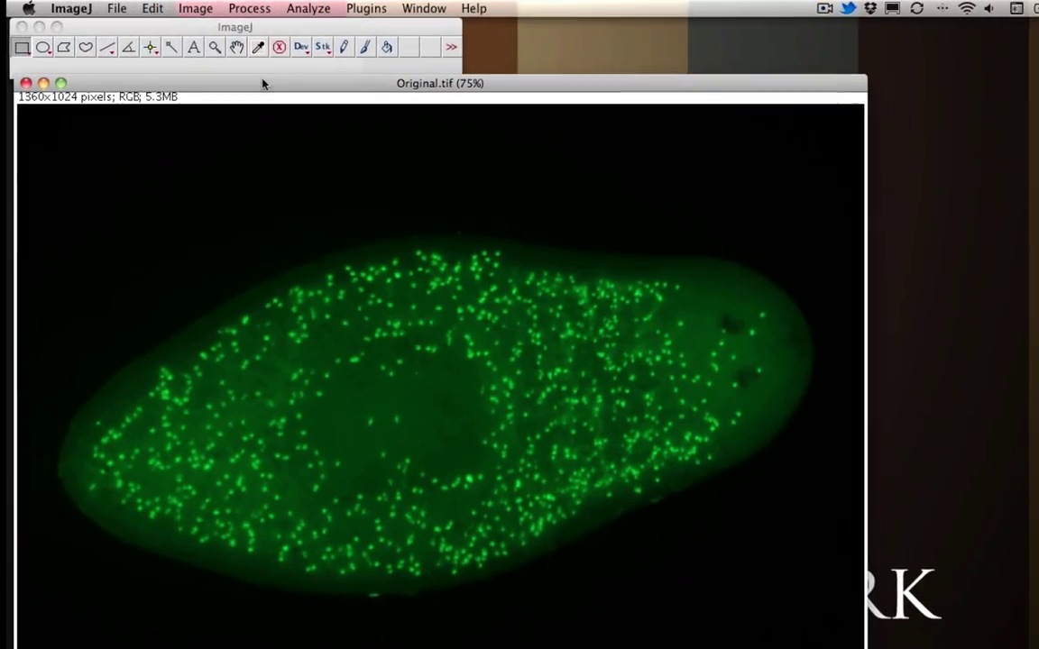
- Invert Original.tif with Edit > Invert, then convert it to 8-bit via Image > Type
click(152, 8)
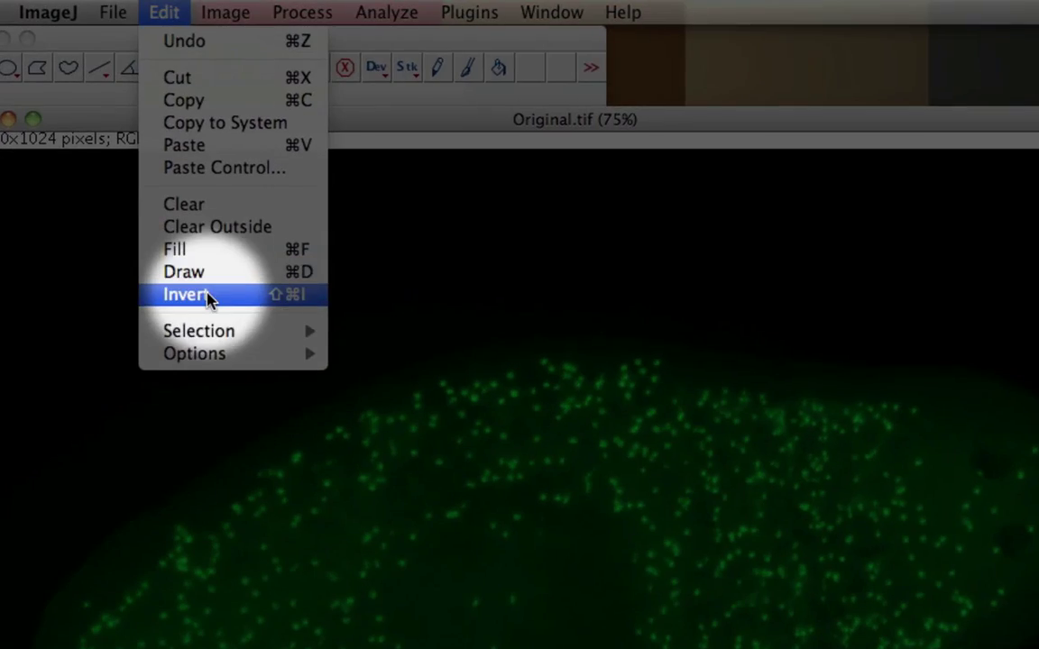
click(275, 299)
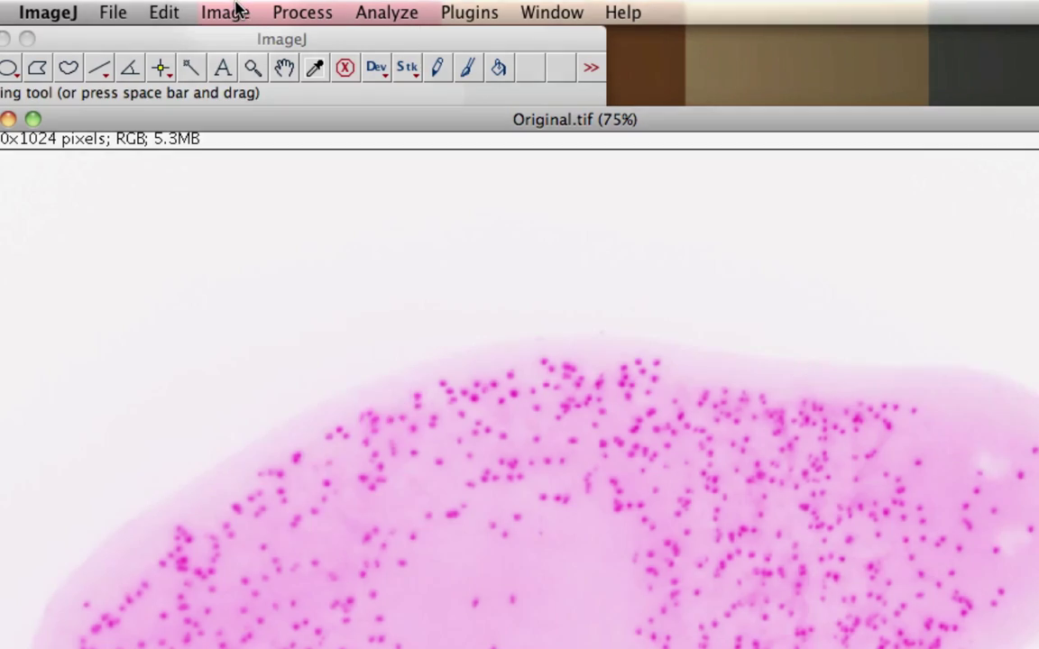
click(228, 12)
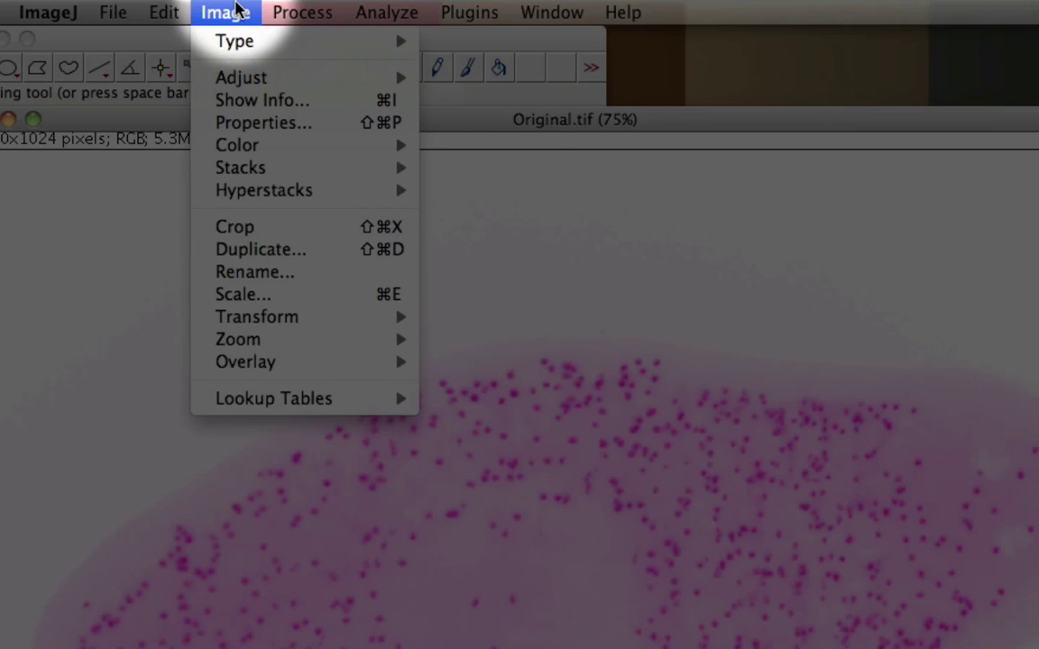
mouse_move(234, 41)
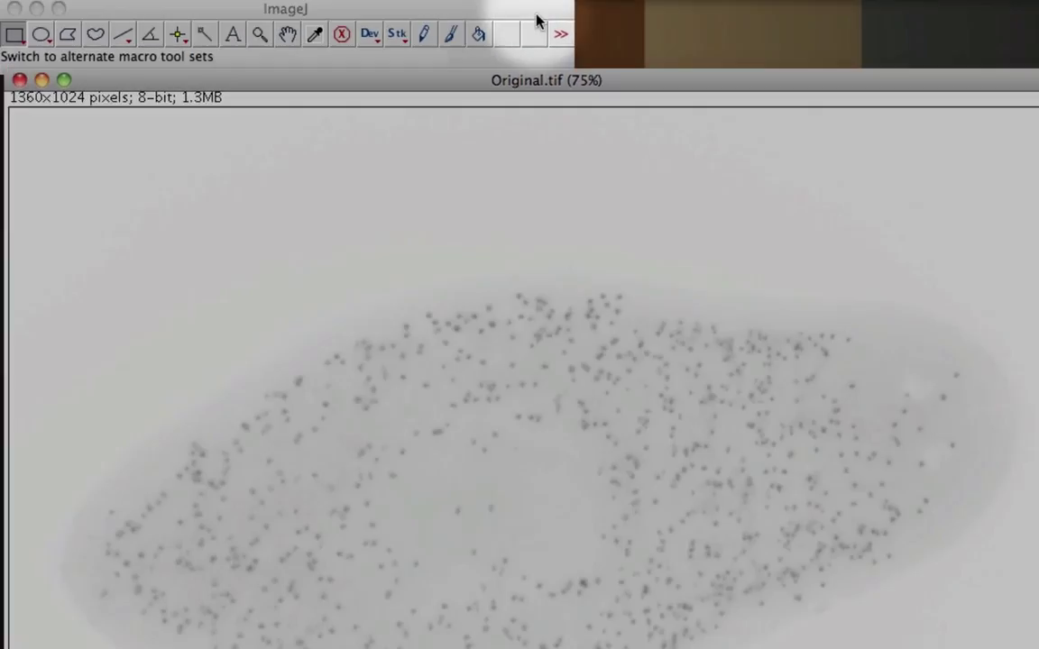
- Launch ITCN from the Plugins menu and move its dialog to the upper right, clear of the image
click(449, 0)
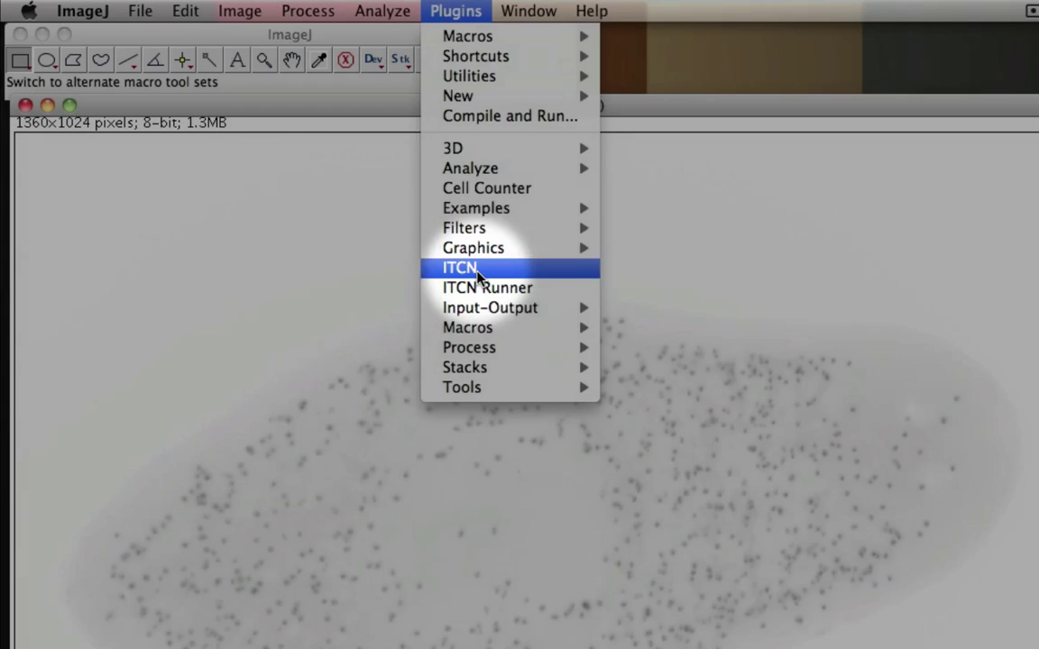
click(477, 275)
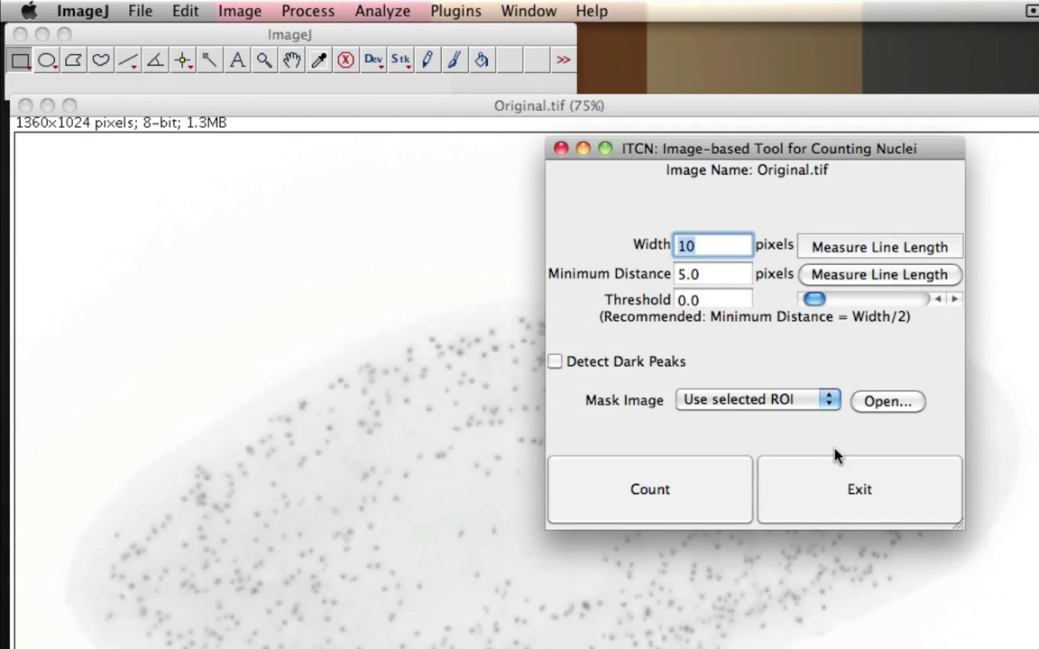
drag(740, 148, 1038, 35)
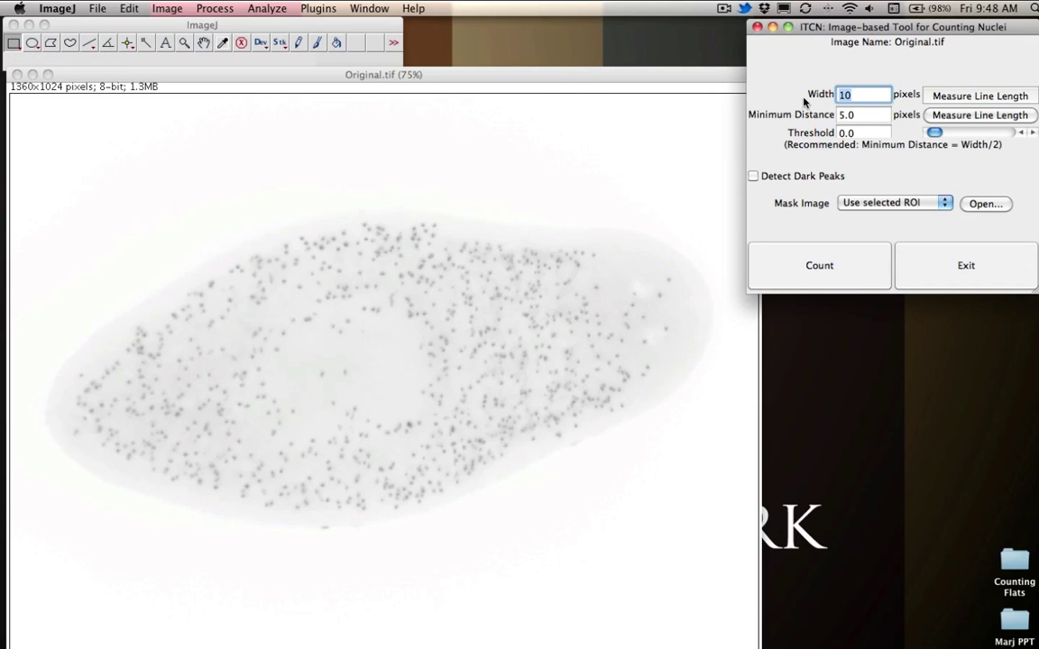
- Zoom Original.tif to 200% on a nucleus and set ITCN Width 6, Minimum Distance 3.0 from a measured line
click(680, 87)
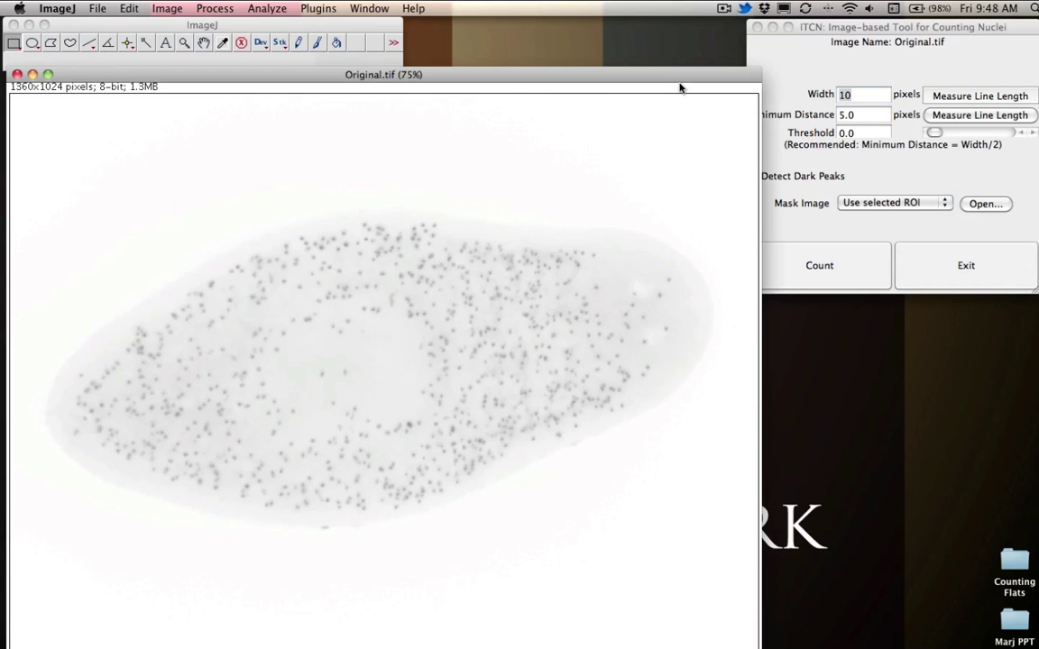
key(plus)
key(plus)
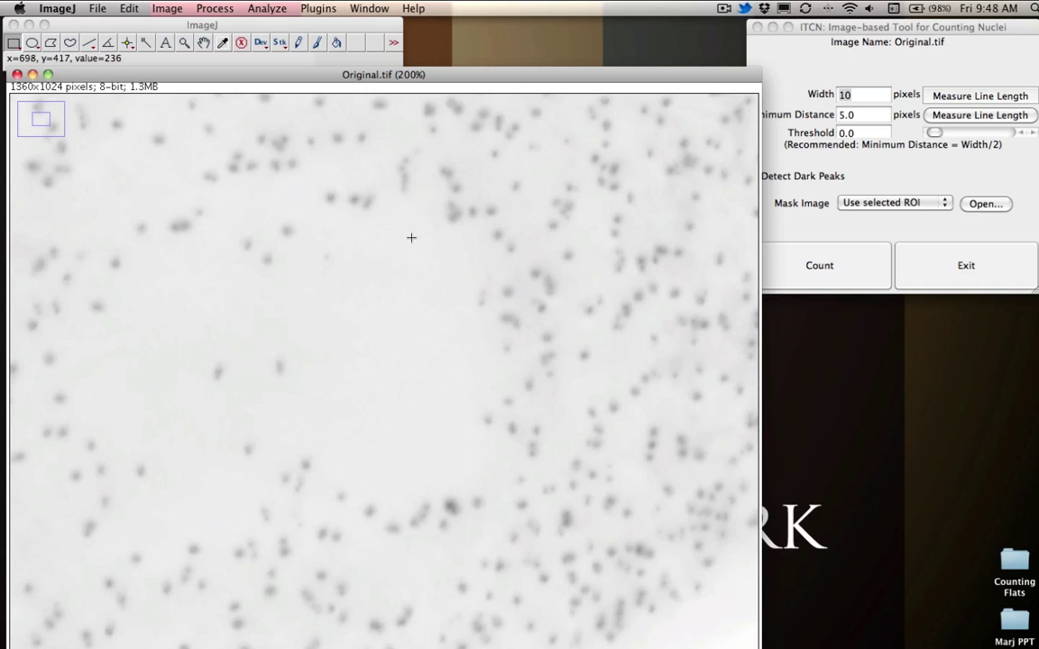
drag(410, 236, 385, 482)
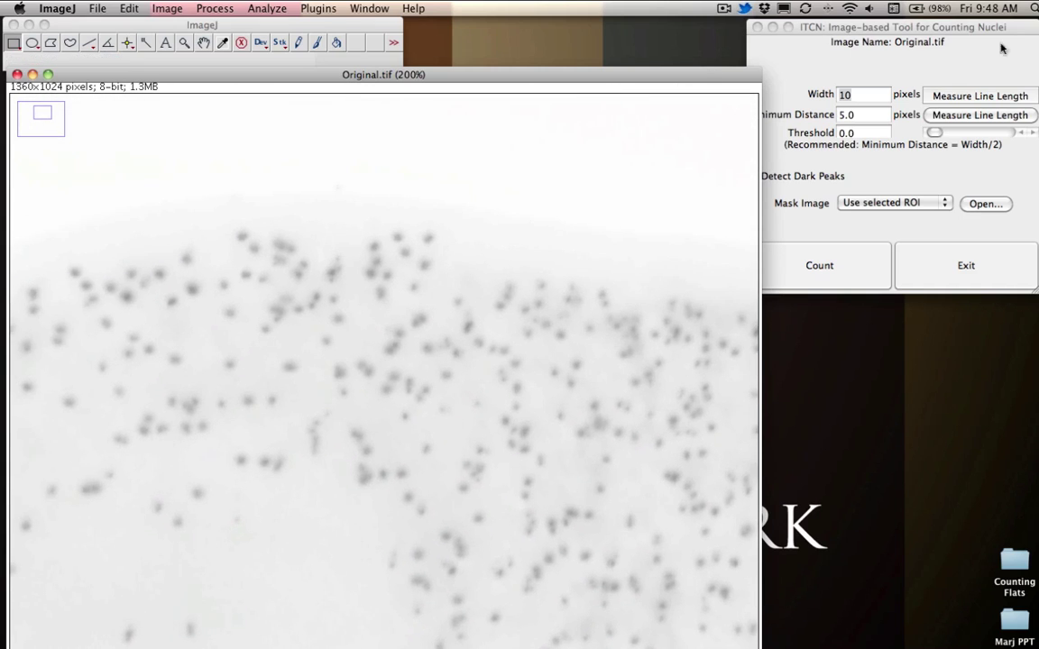
click(954, 28)
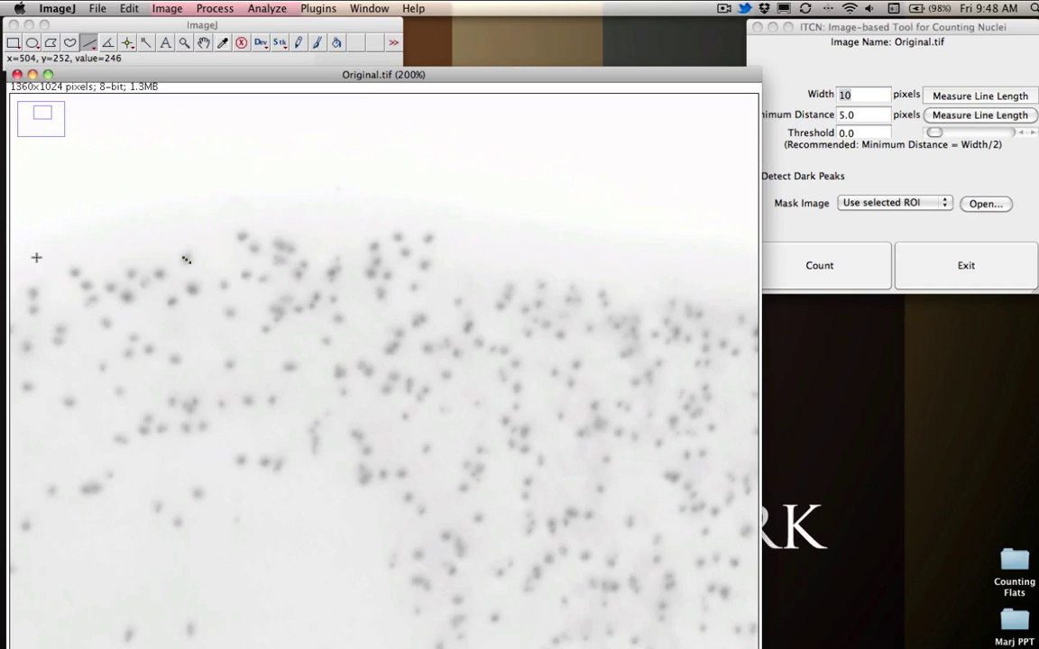
click(904, 29)
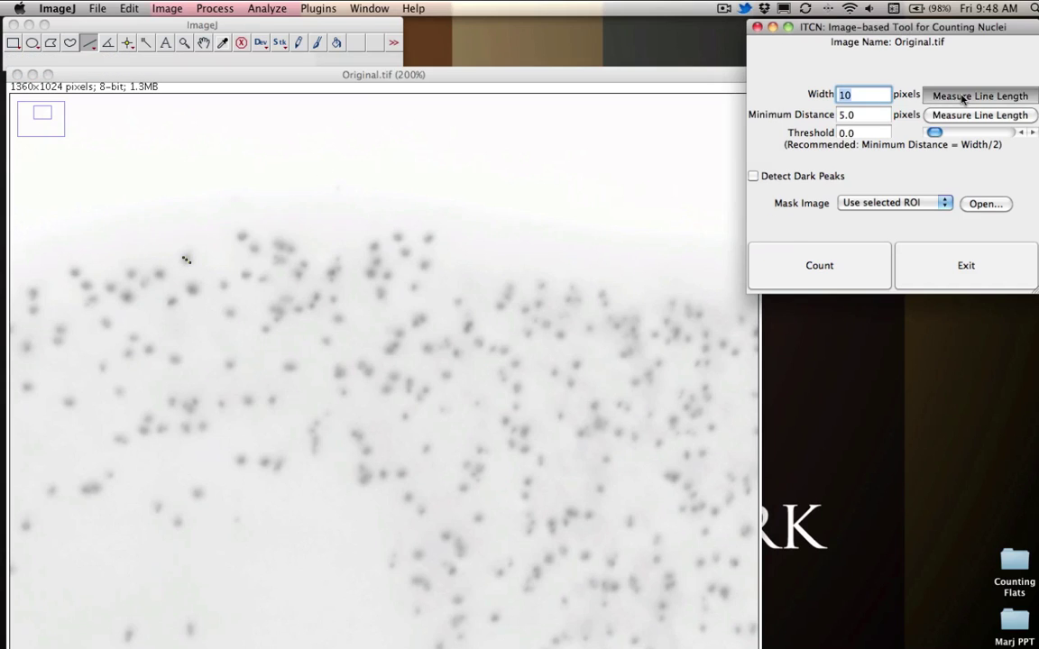
click(938, 96)
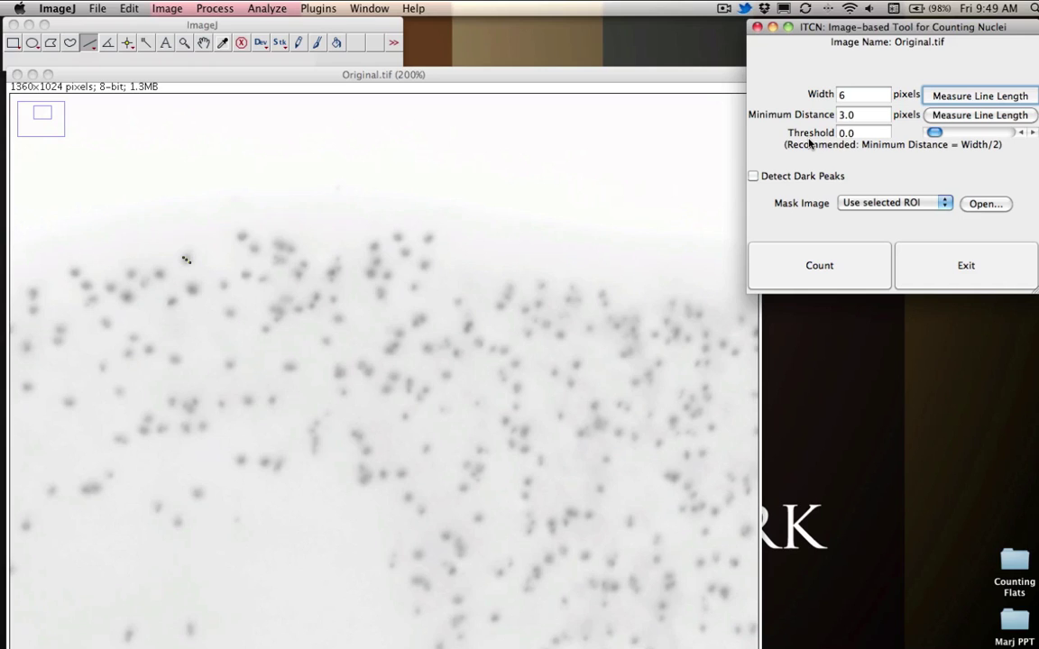
- Draw a short line between neighbouring nuclei and apply its length as ITCN Minimum Distance (7 pixels)
click(359, 74)
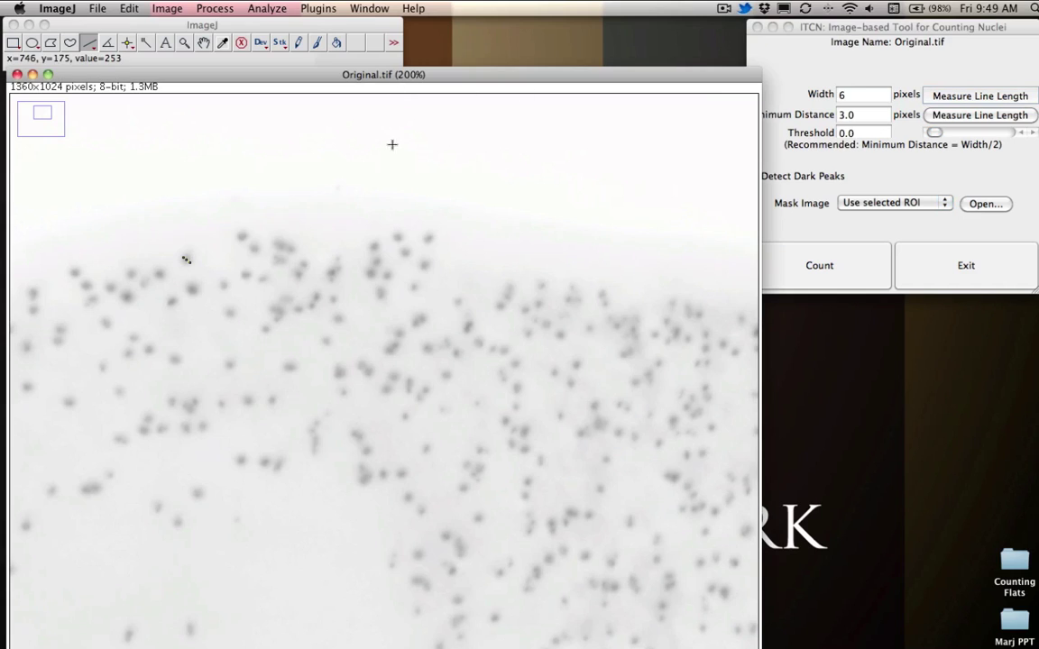
click(375, 275)
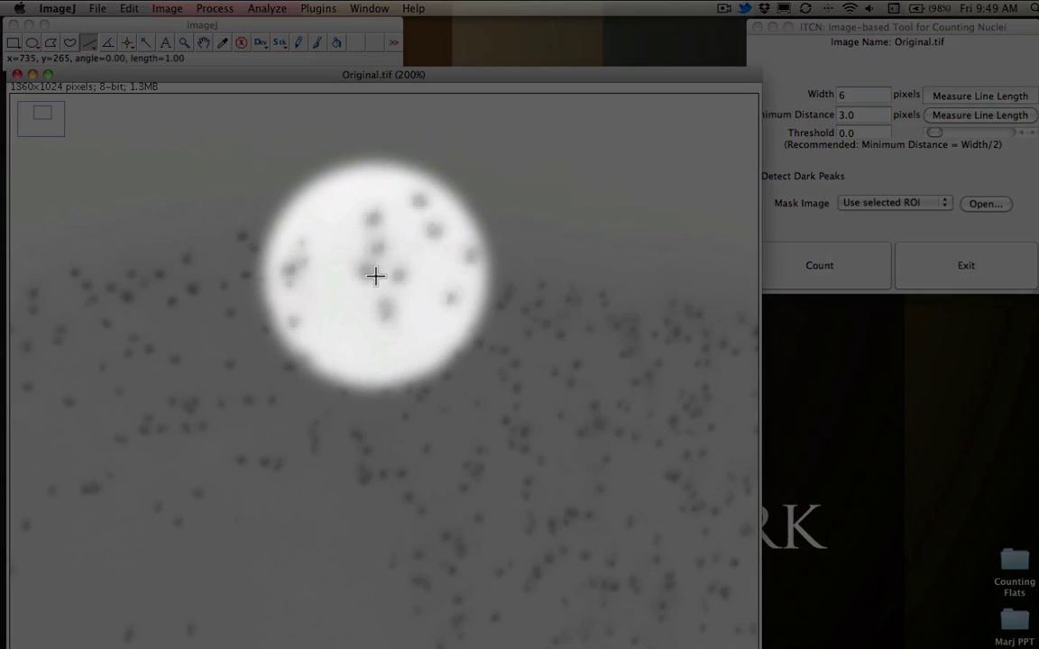
drag(374, 275, 383, 275)
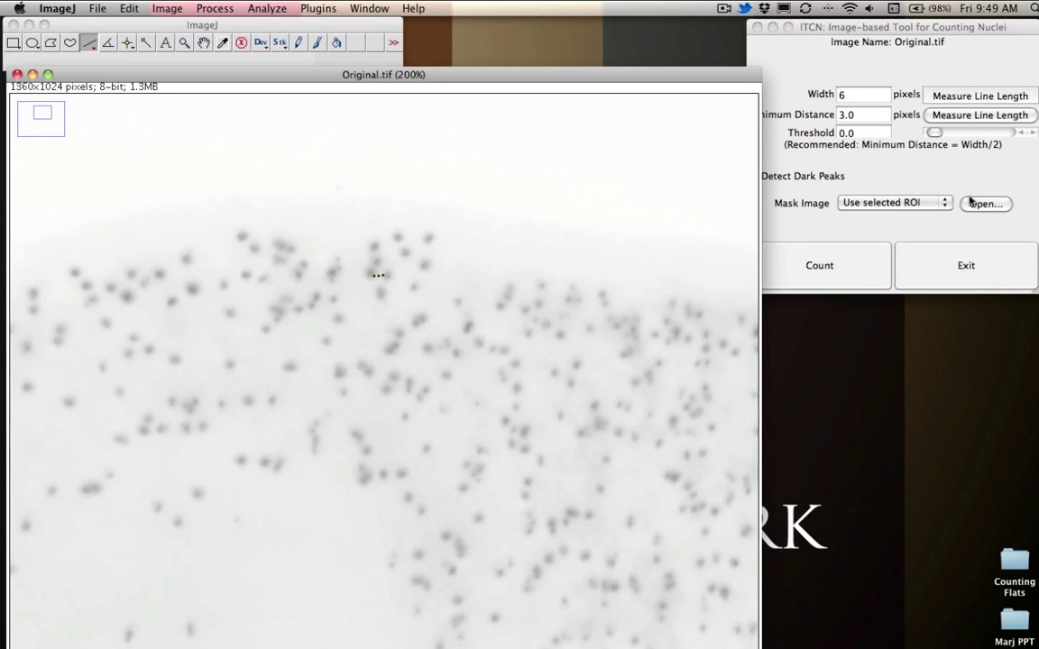
click(863, 160)
click(971, 116)
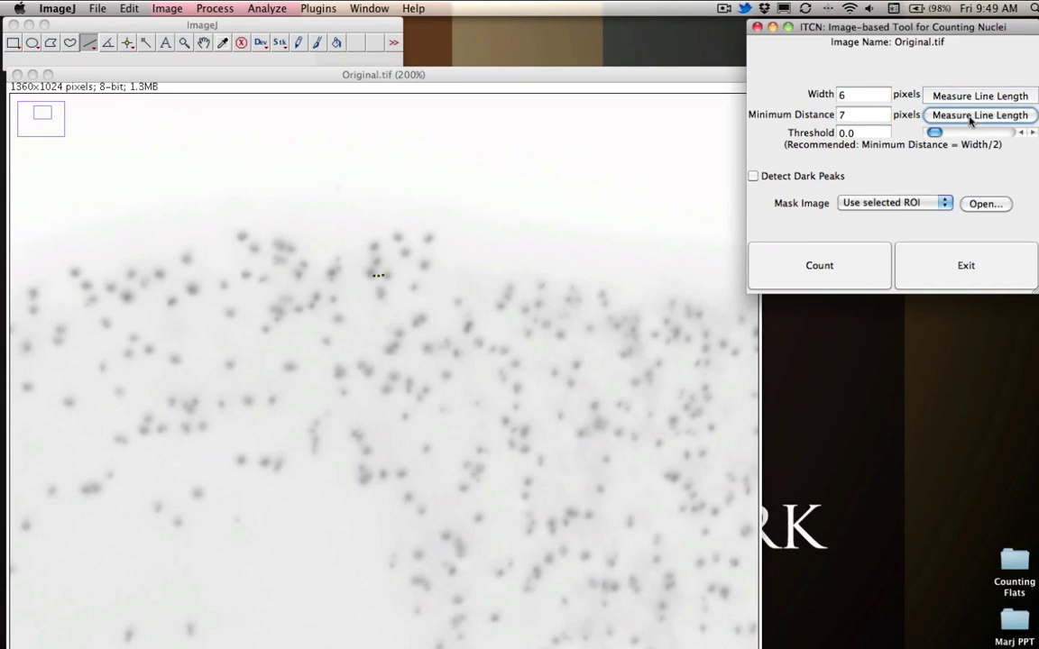
click(870, 135)
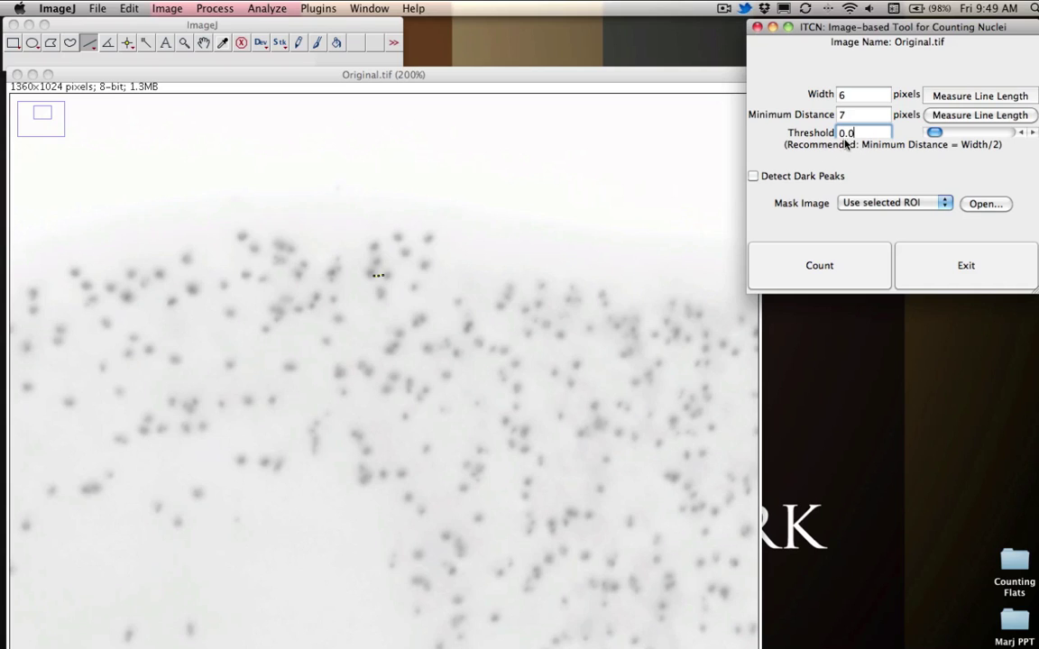
- Enter Width 7 and Minimum Distance 2.5 in ITCN, leave Threshold at 2, and tick Detect Dark Peaks
click(853, 93)
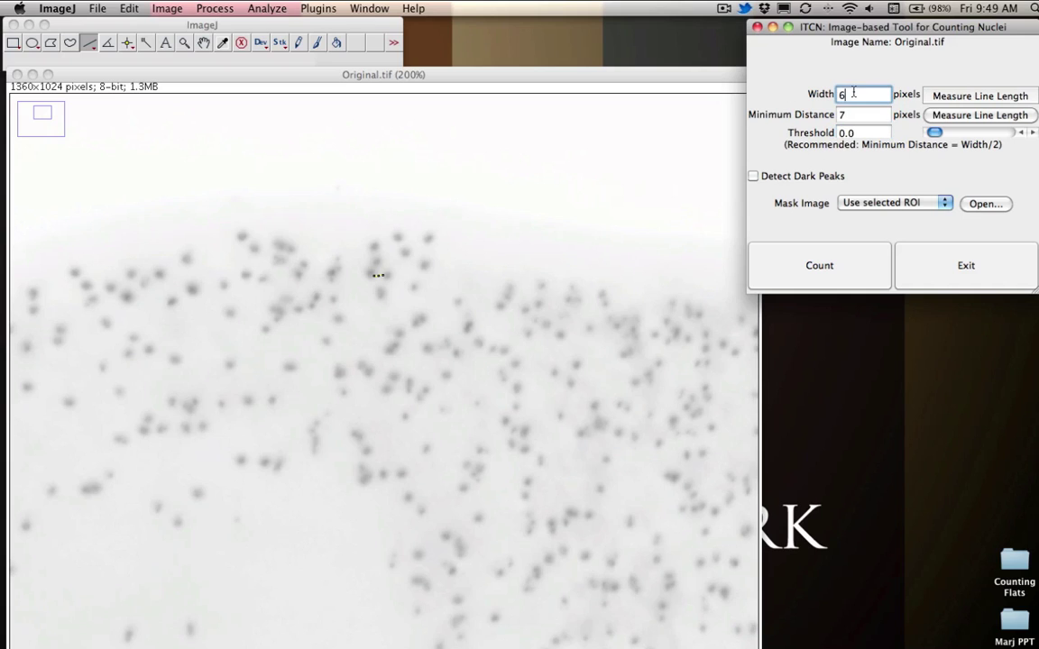
key(BackSpace)
text(7)
key(Tab)
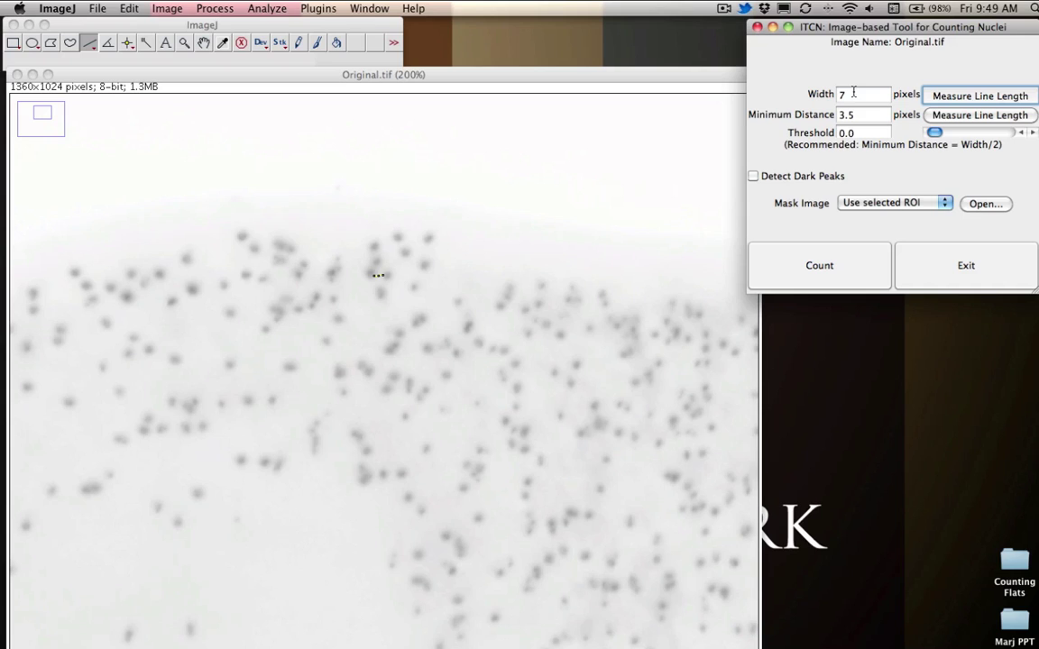
key(Tab)
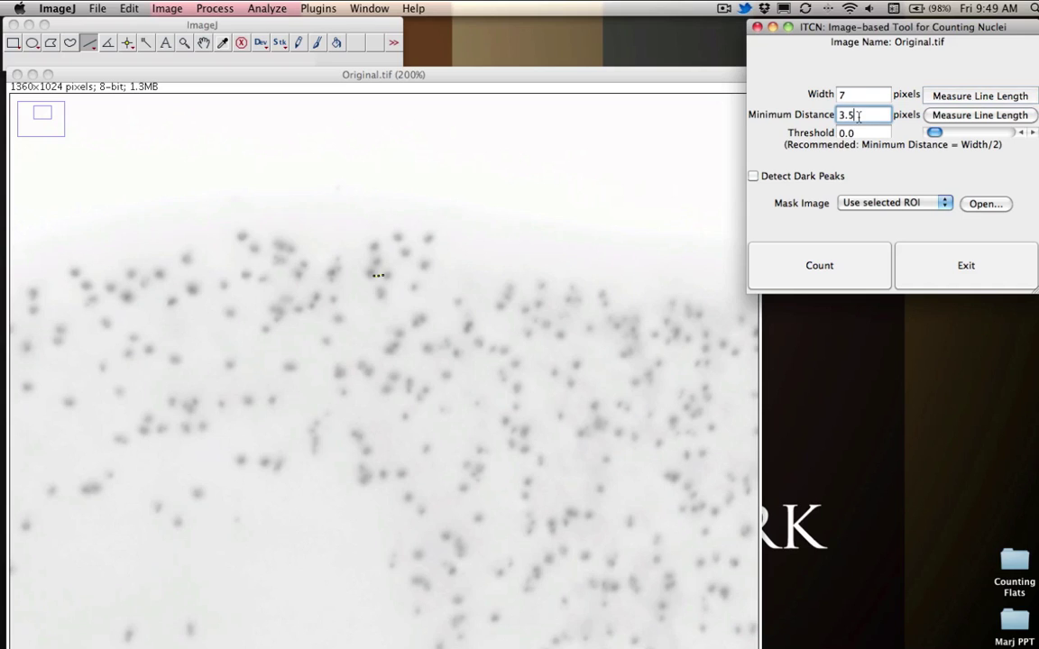
text(2.5)
key(Tab)
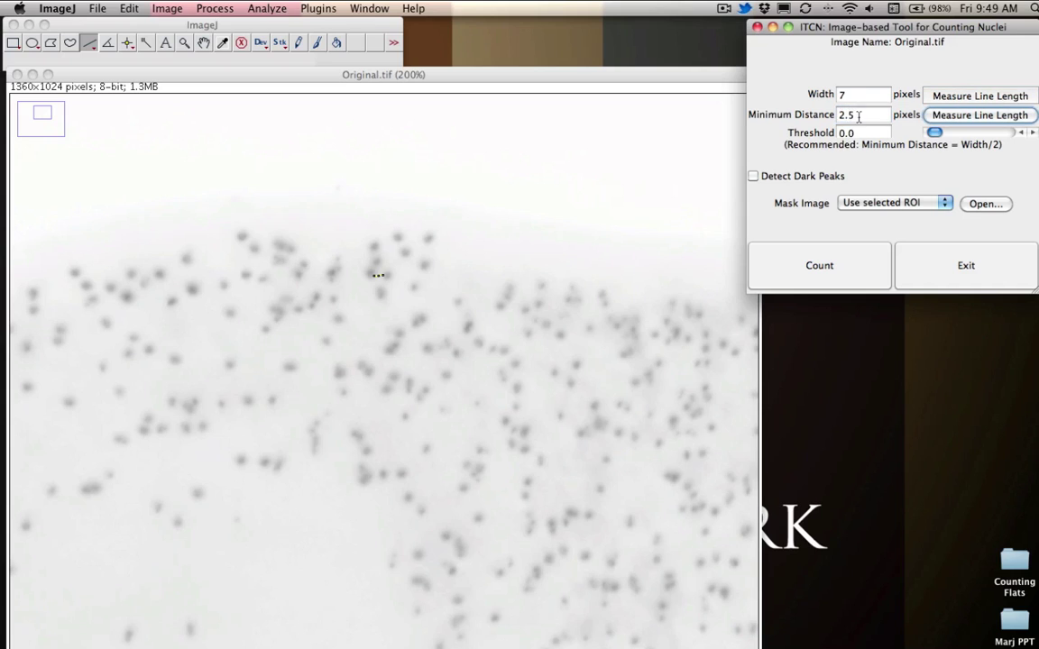
key(Tab)
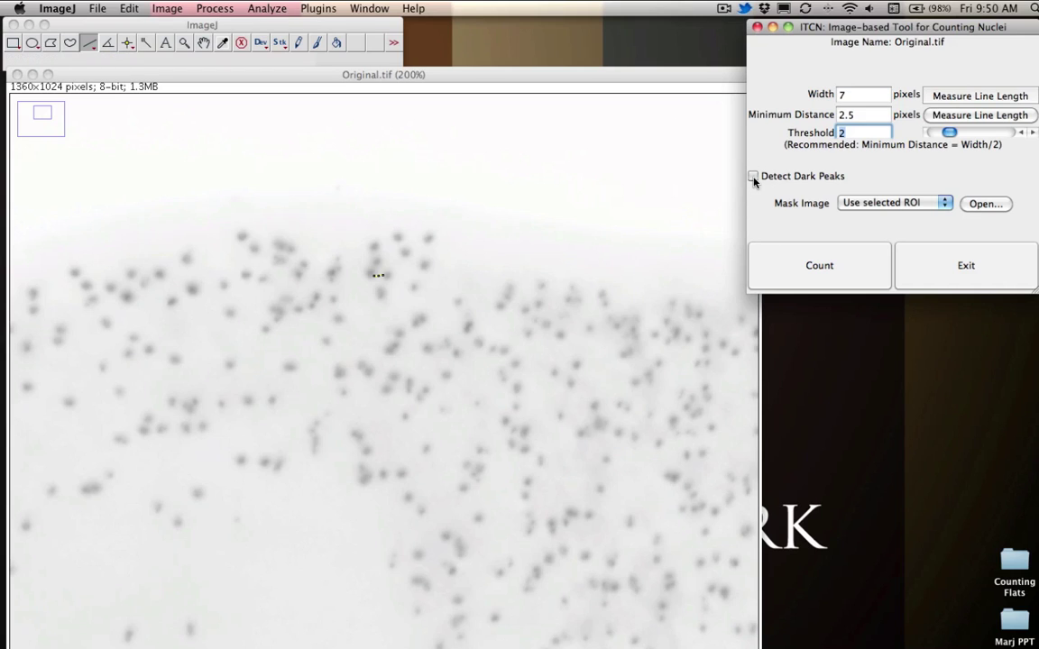
click(754, 178)
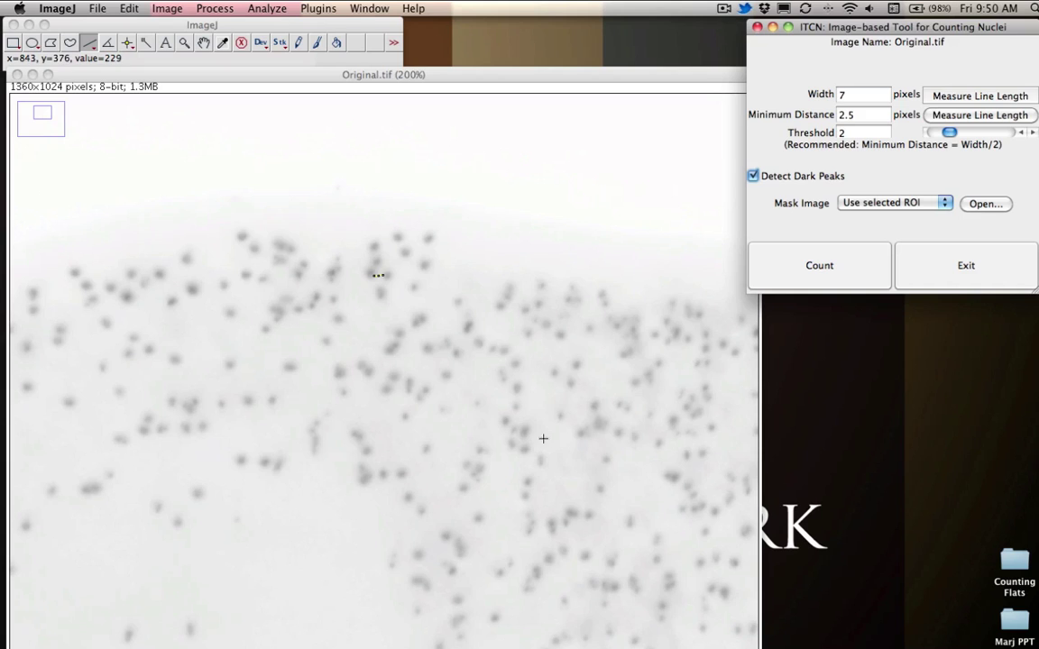
- Run the ITCN count on Original.tif (740 cells) and move the marked results image aside
click(786, 265)
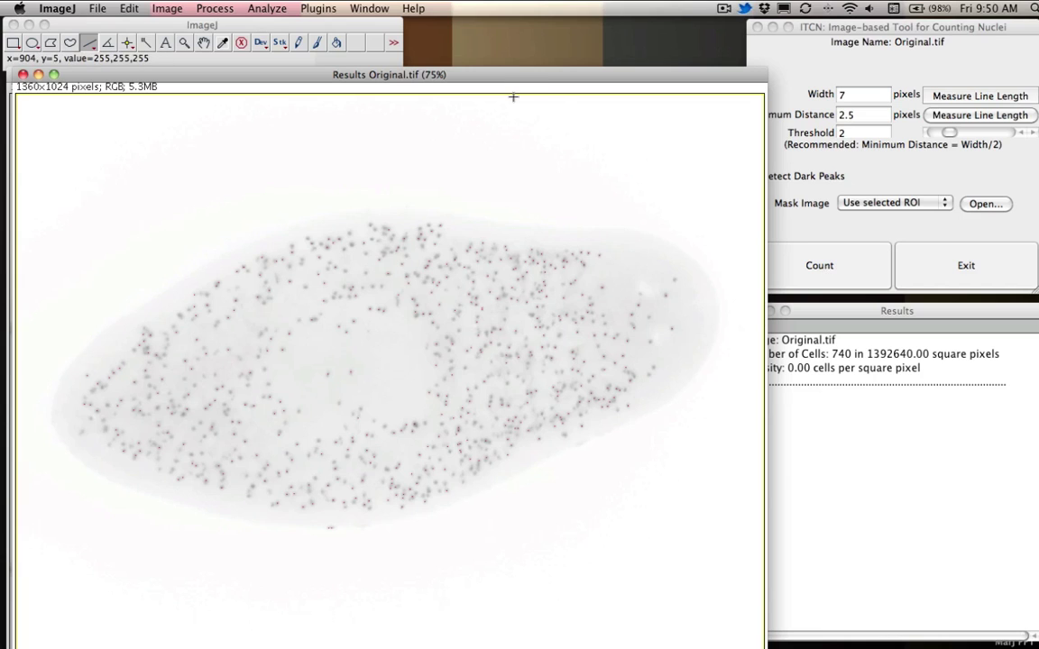
drag(517, 79, 655, 267)
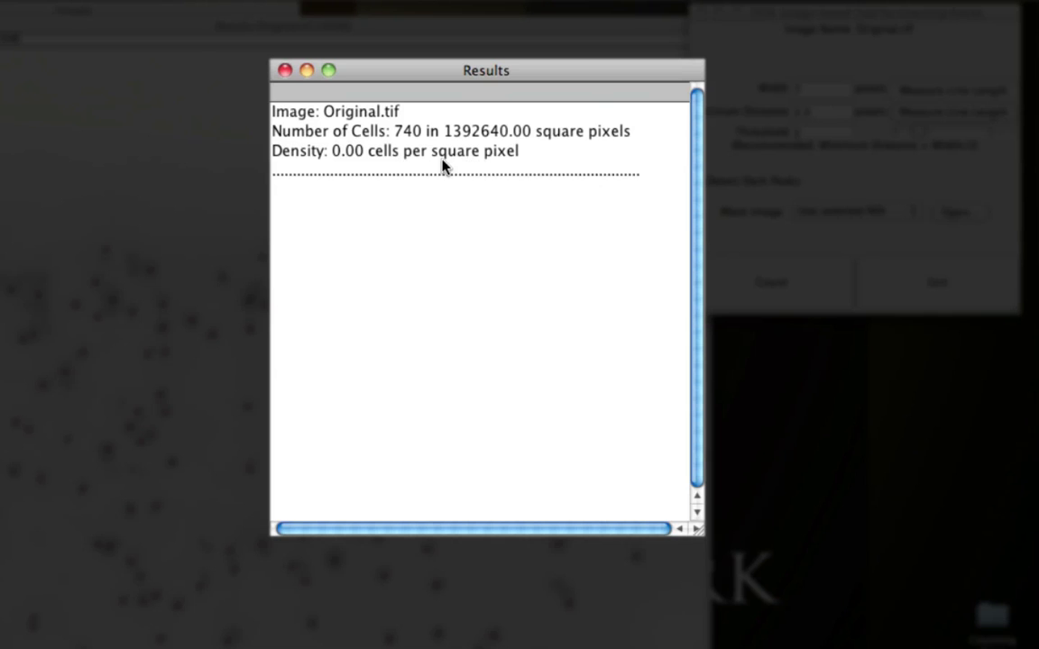
- Highlight the 740 Number of Cells line and drag the Results window to the lower right
click(391, 136)
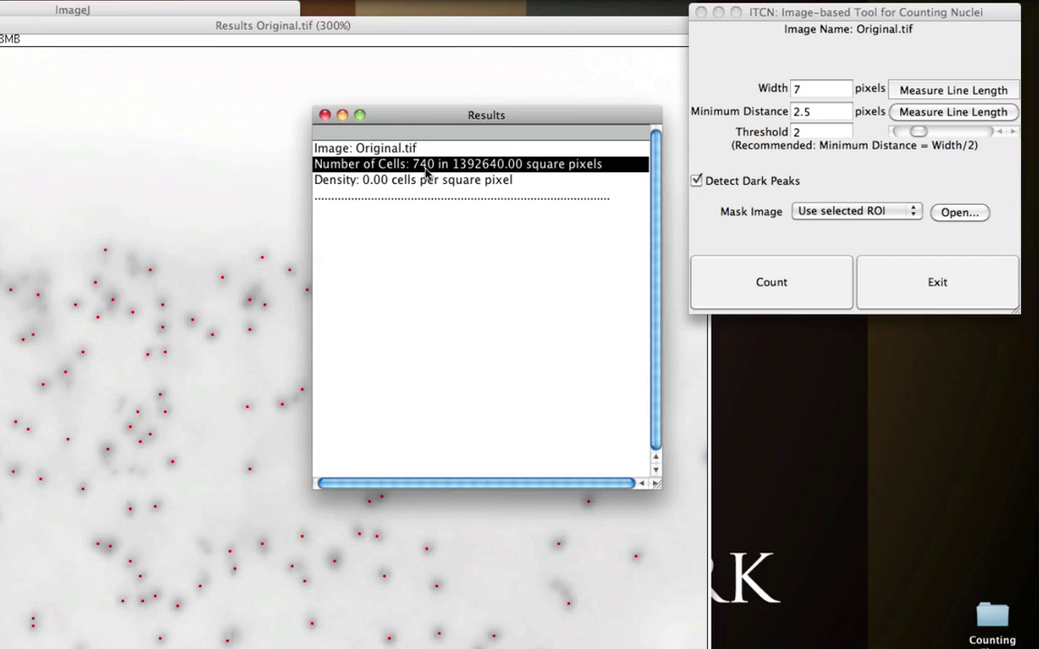
drag(452, 124, 781, 323)
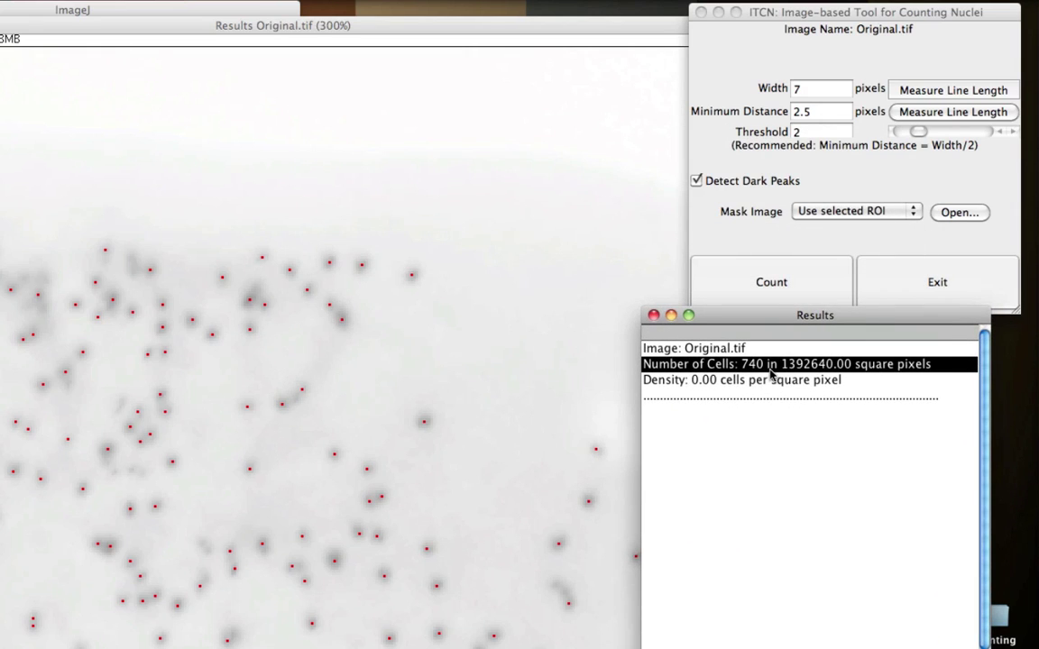